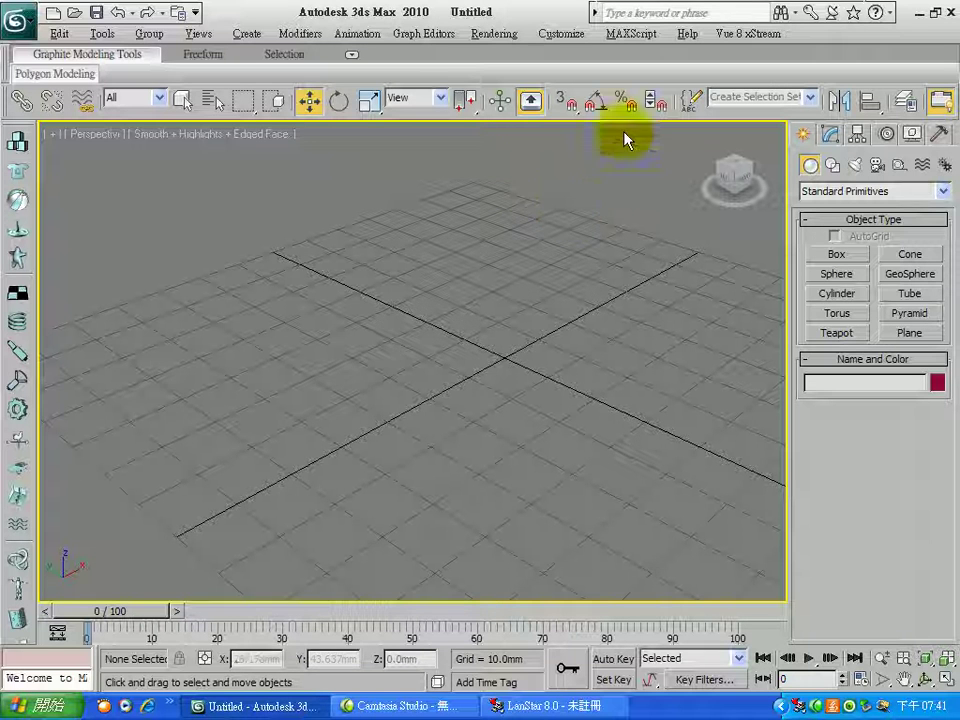
Step: Compare the available UI schemes and apply the ame-light scheme with the Max initial tool settings
click(559, 40)
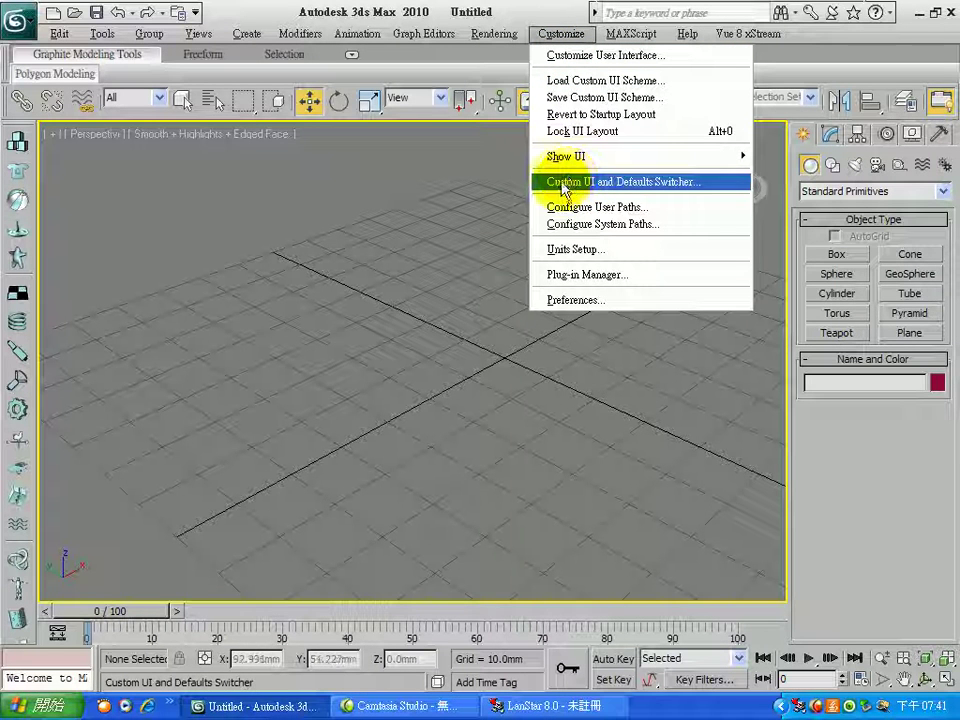
click(675, 189)
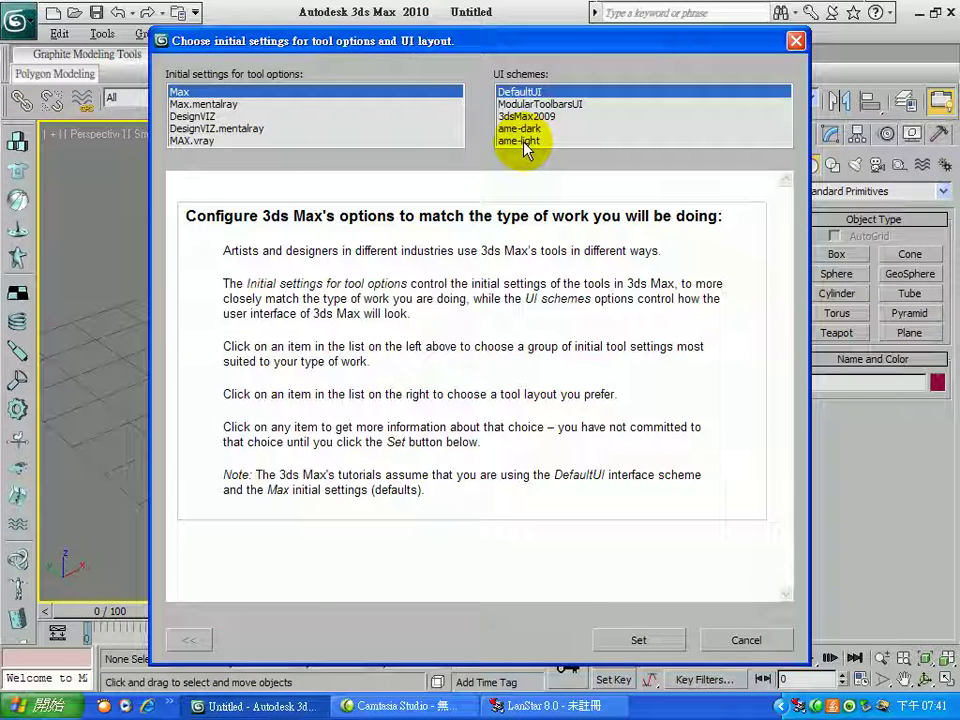
click(530, 105)
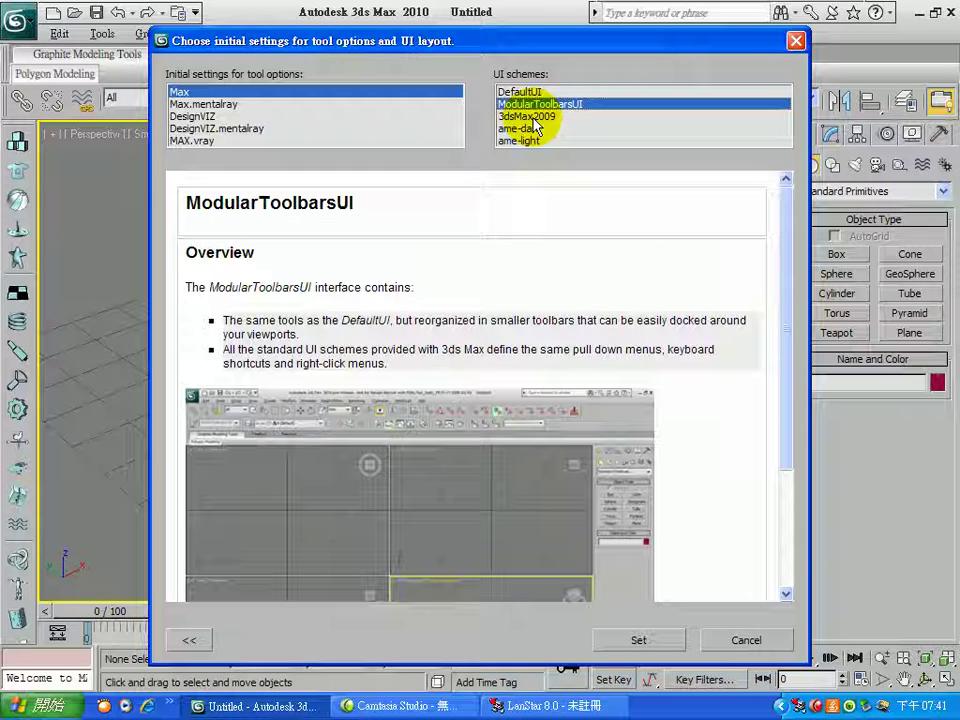
click(533, 117)
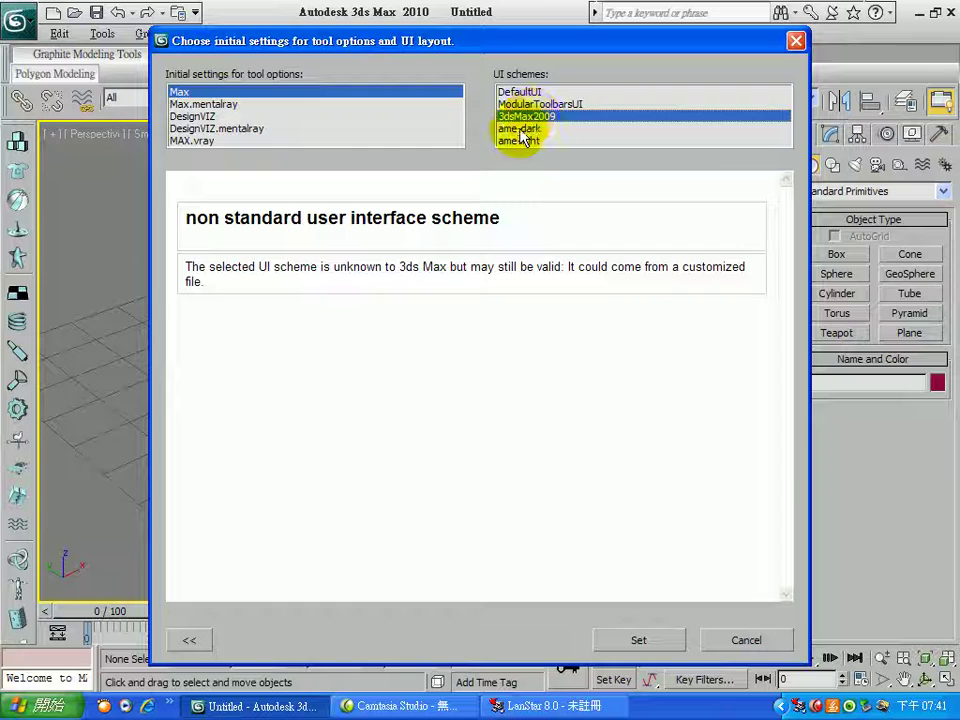
click(521, 129)
click(538, 141)
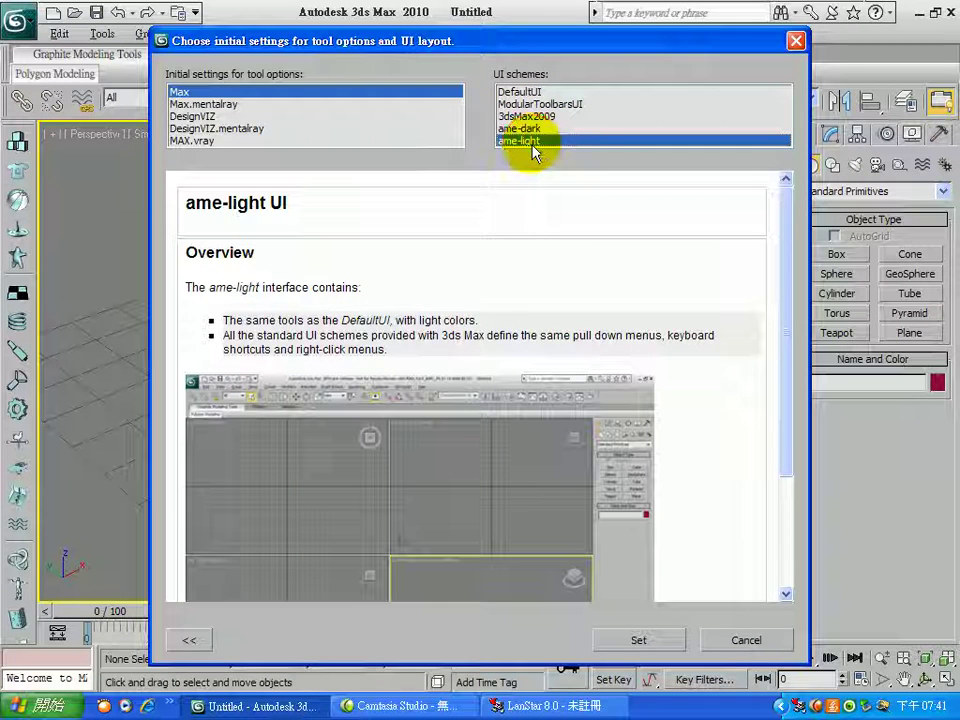
click(541, 104)
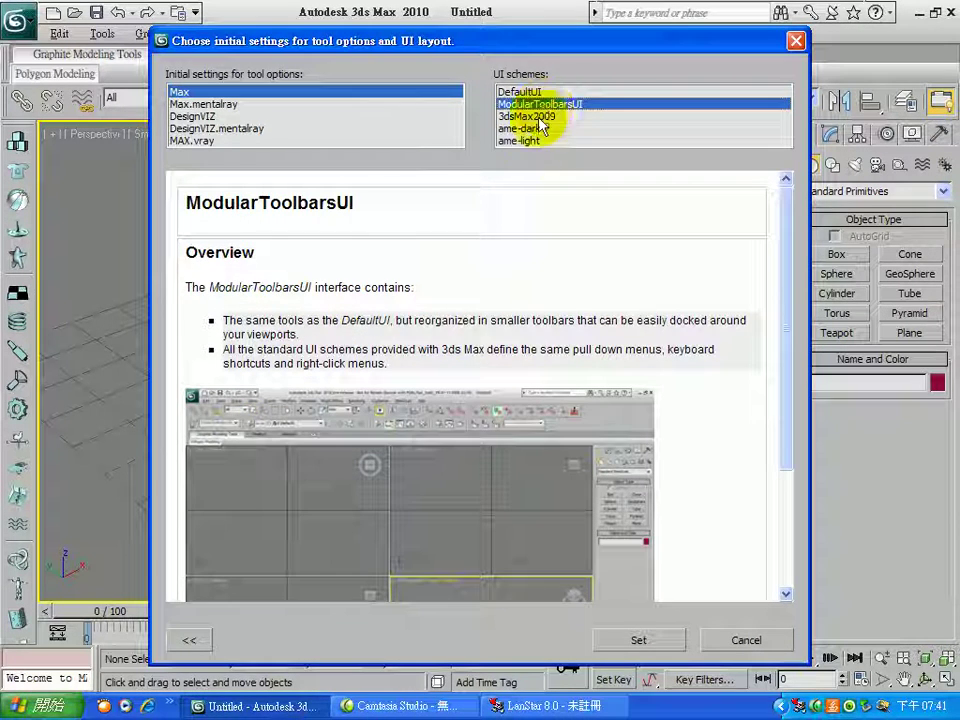
click(535, 142)
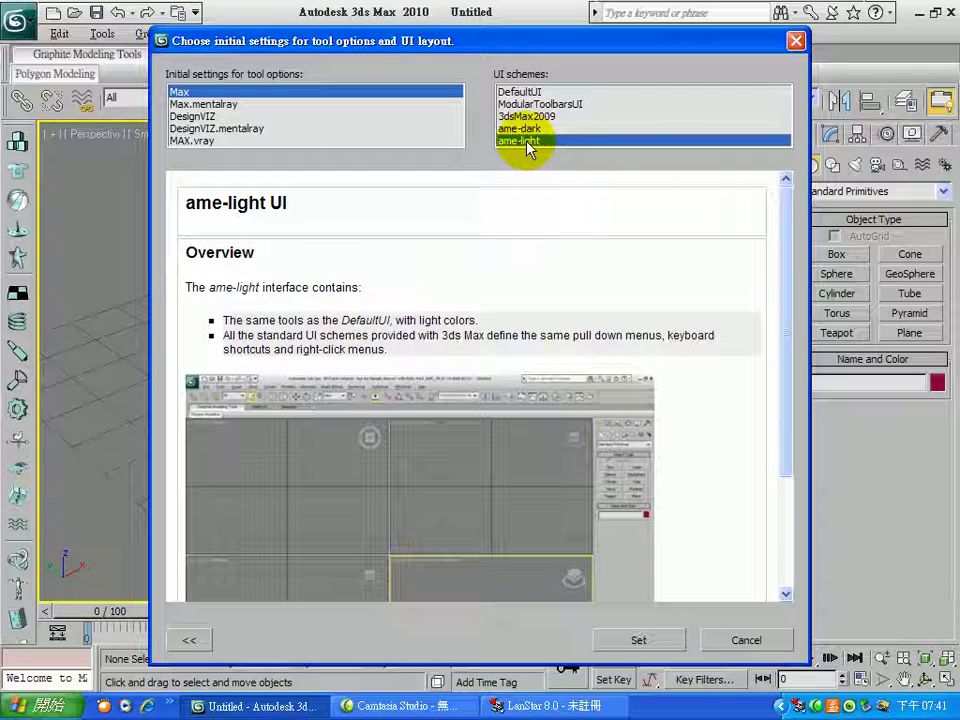
click(636, 638)
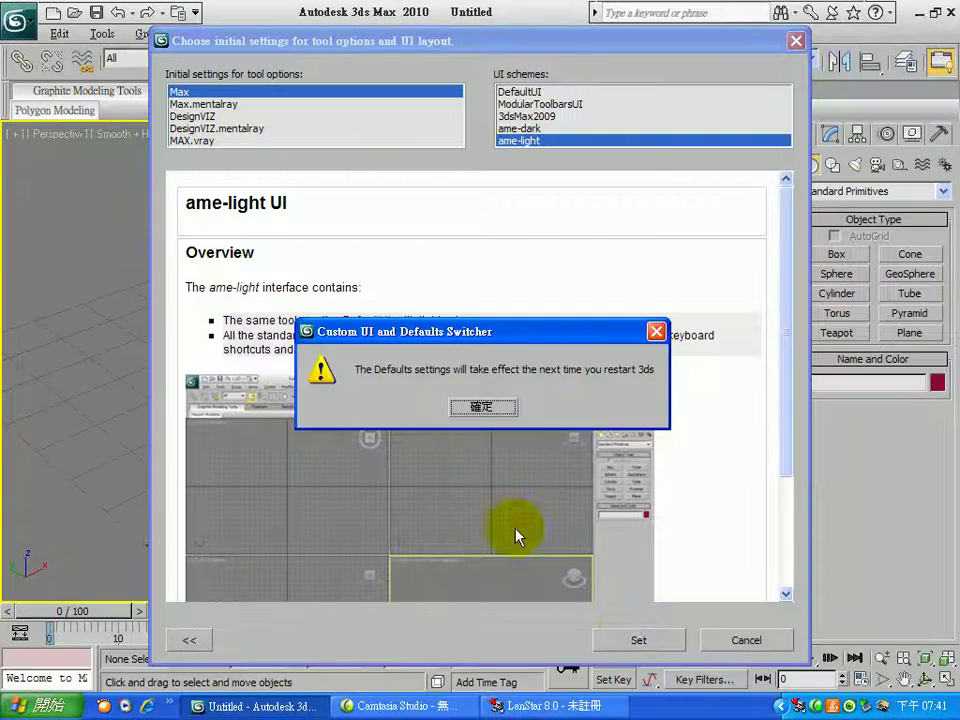
click(481, 410)
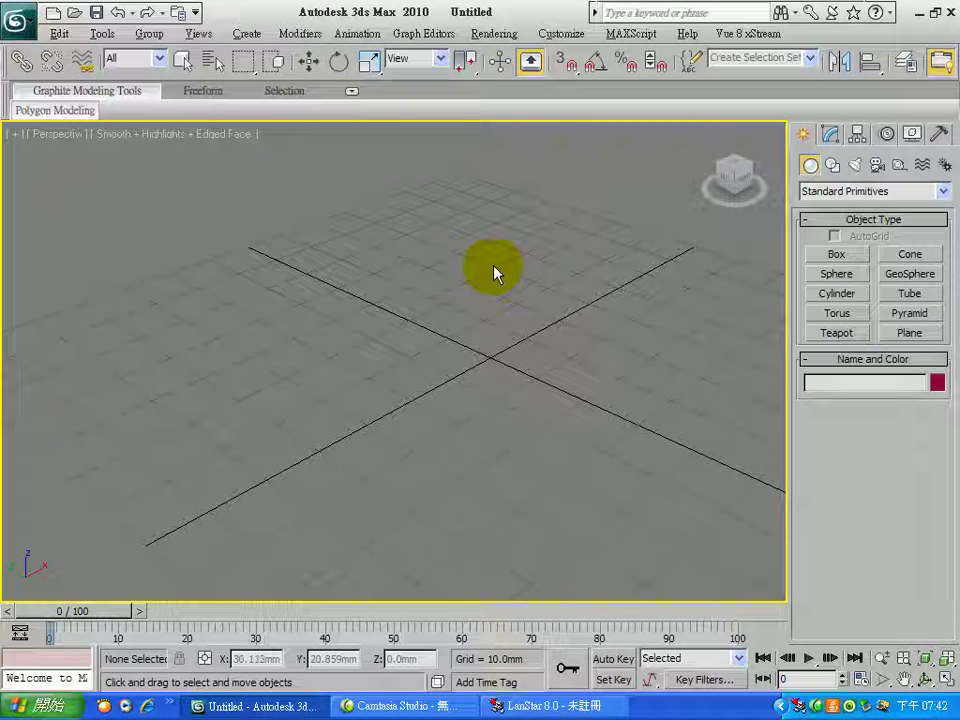
Step: Create a sphere with a radius of about 19.2 mm near the grid origin and test-render the perspective view
alt+middle_drag(467, 274, 493, 321)
click(836, 274)
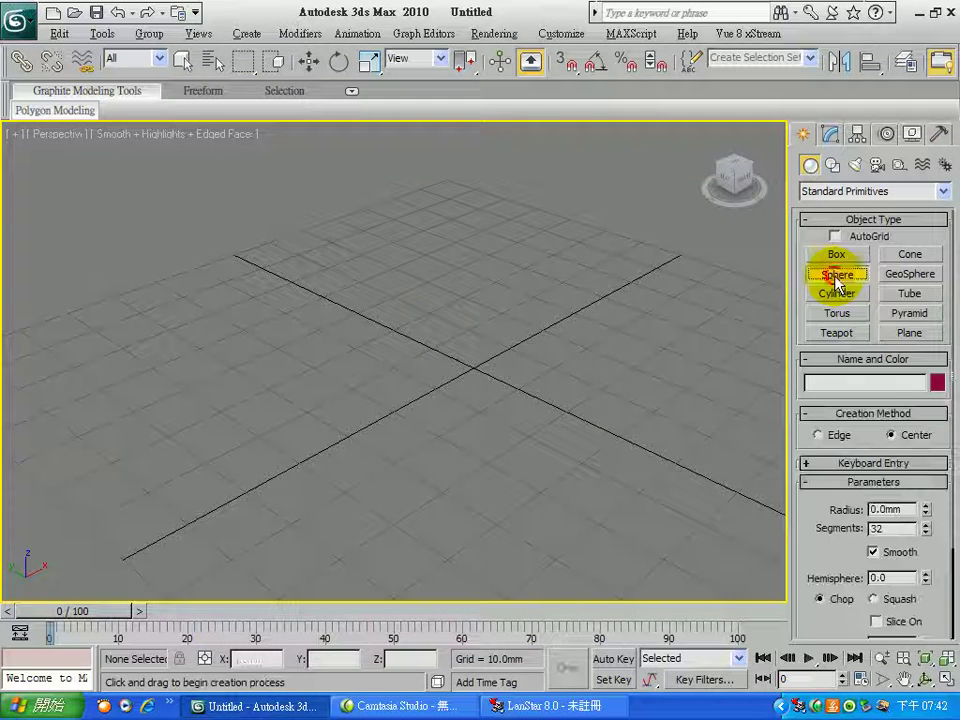
drag(357, 326, 416, 367)
alt+middle_drag(569, 392, 575, 424)
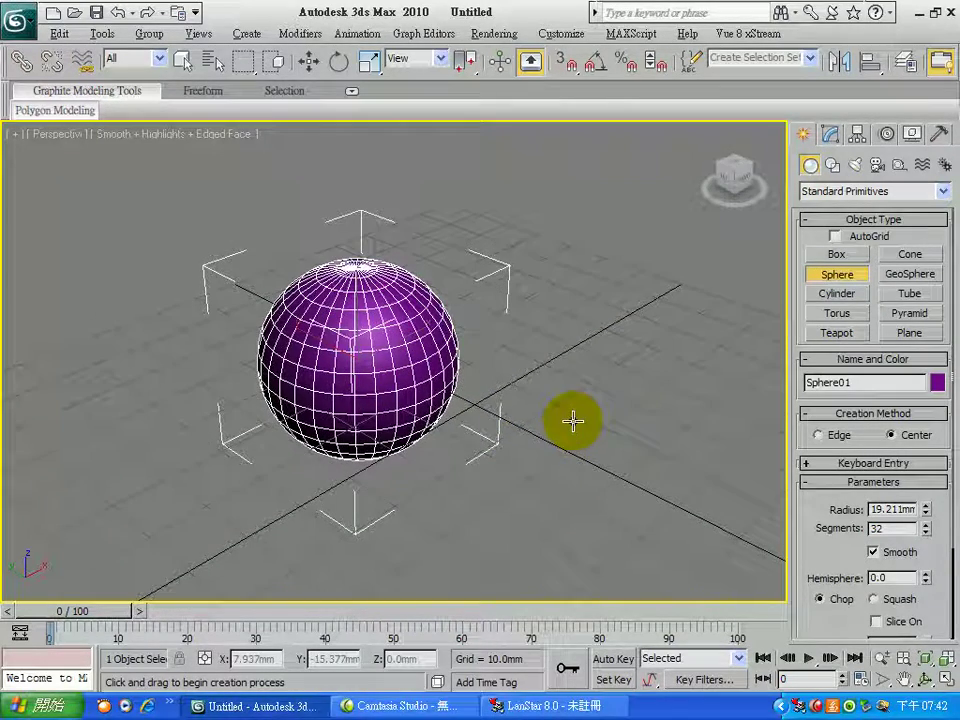
key(shift+q)
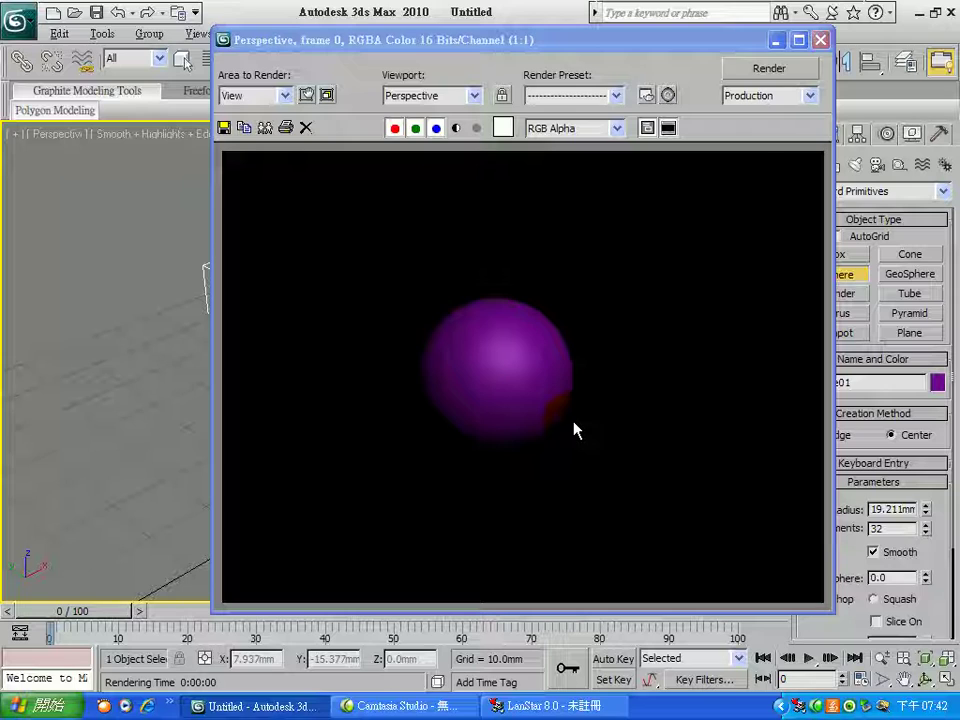
click(820, 40)
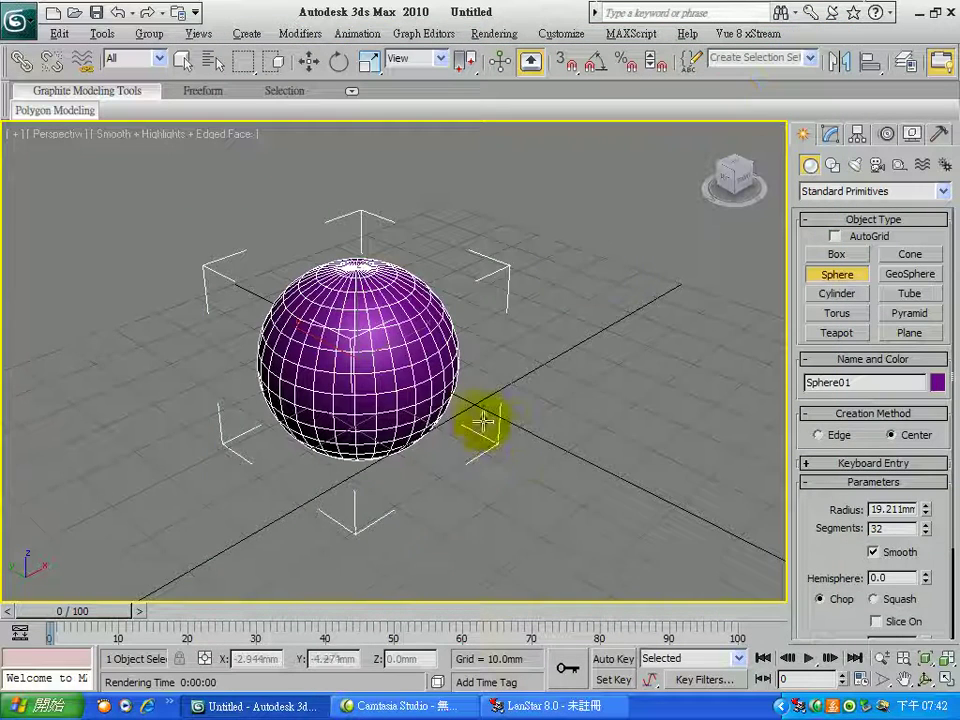
Step: Draw a plane about 152 mm long and 98 mm wide on the grid, extending around the sphere
key(w)
scroll(534, 435, down, 5)
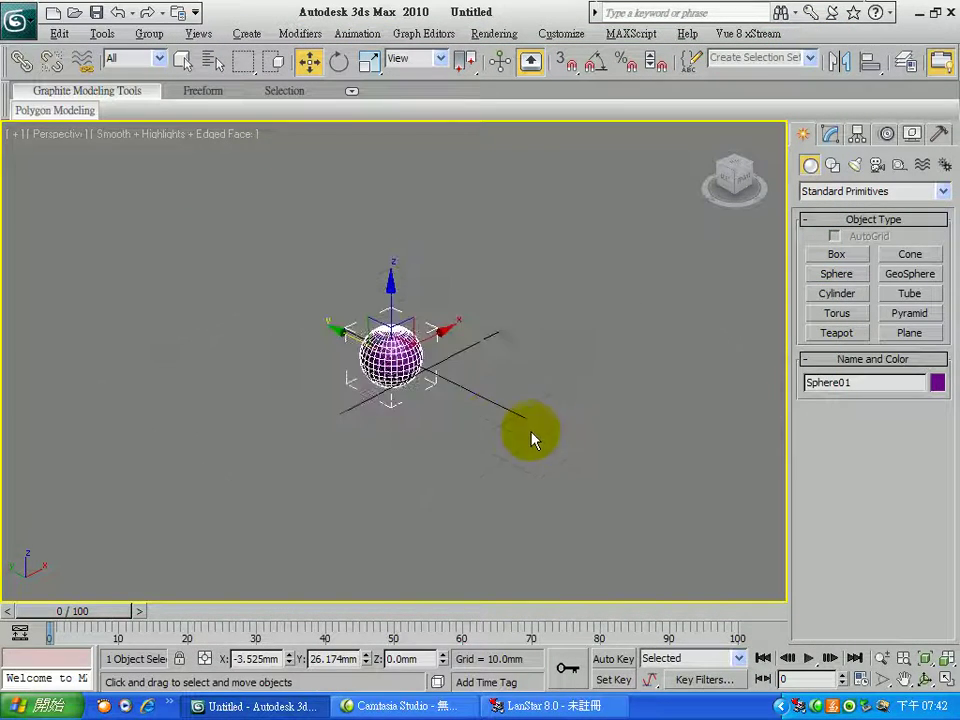
scroll(520, 422, up, 2)
click(910, 333)
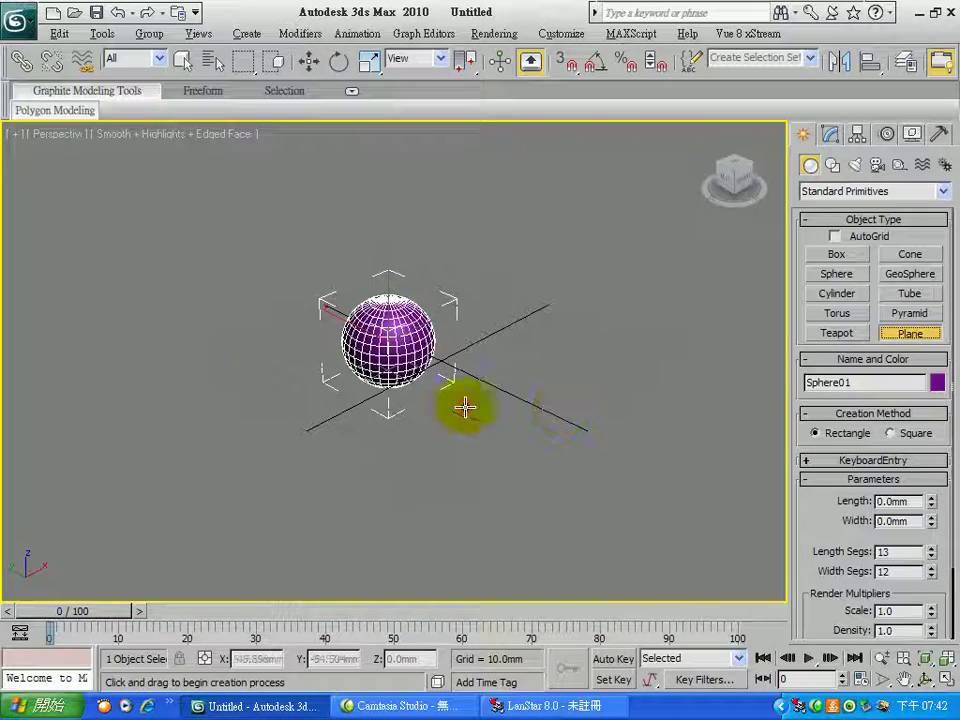
drag(244, 321, 677, 364)
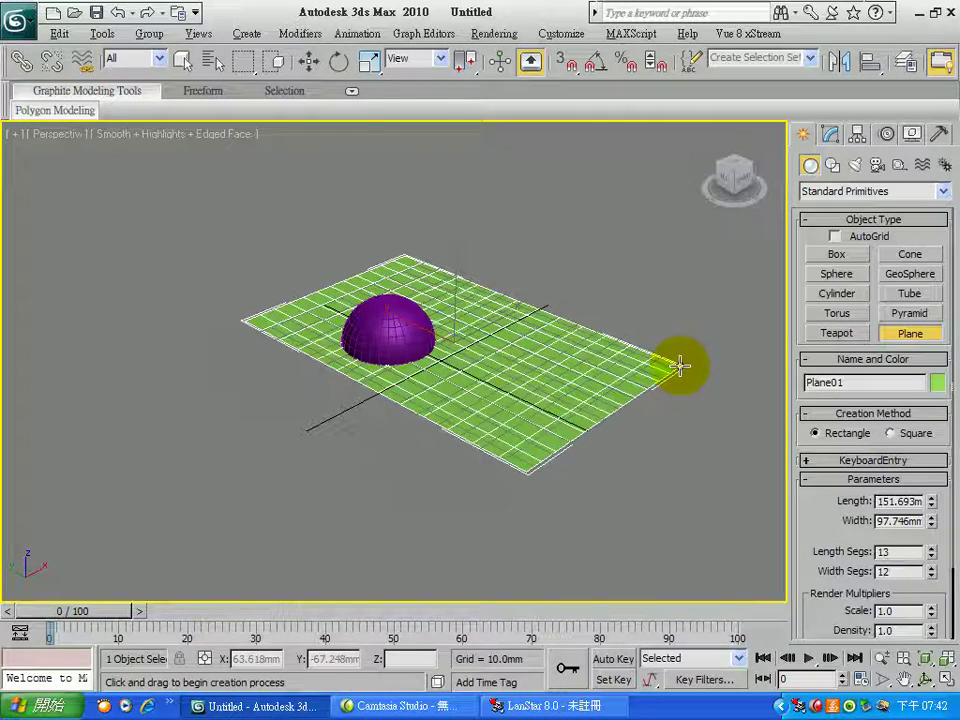
Step: Scale the plane uniformly to about 169% and test-render the perspective view
click(369, 62)
drag(452, 355, 488, 270)
scroll(462, 420, up, 4)
middle_drag(465, 411, 422, 376)
key(shift+q)
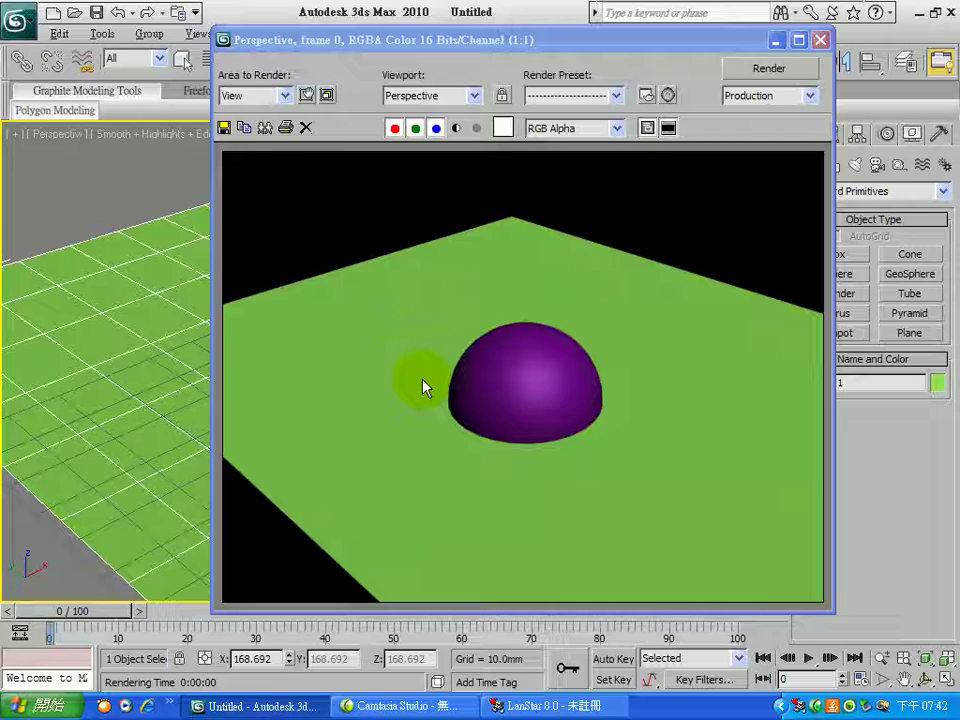
click(820, 40)
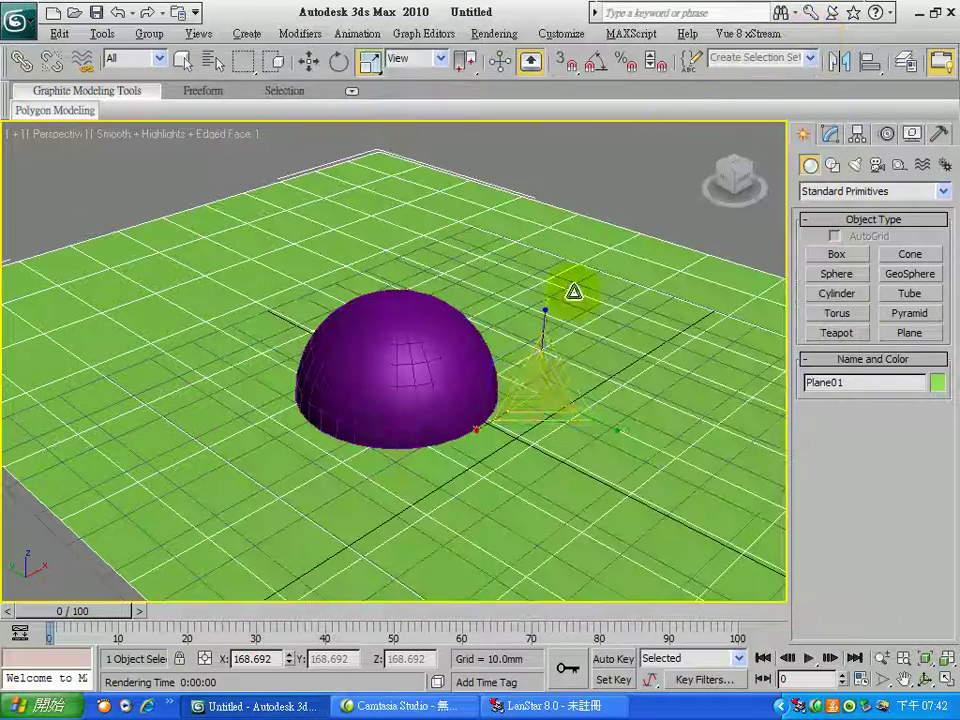
Step: Move the sphere along Y to about 63.5 mm and clone it as two copies at about Y 13 mm and -37.4 mm
click(182, 61)
middle_drag(462, 356, 442, 330)
click(425, 372)
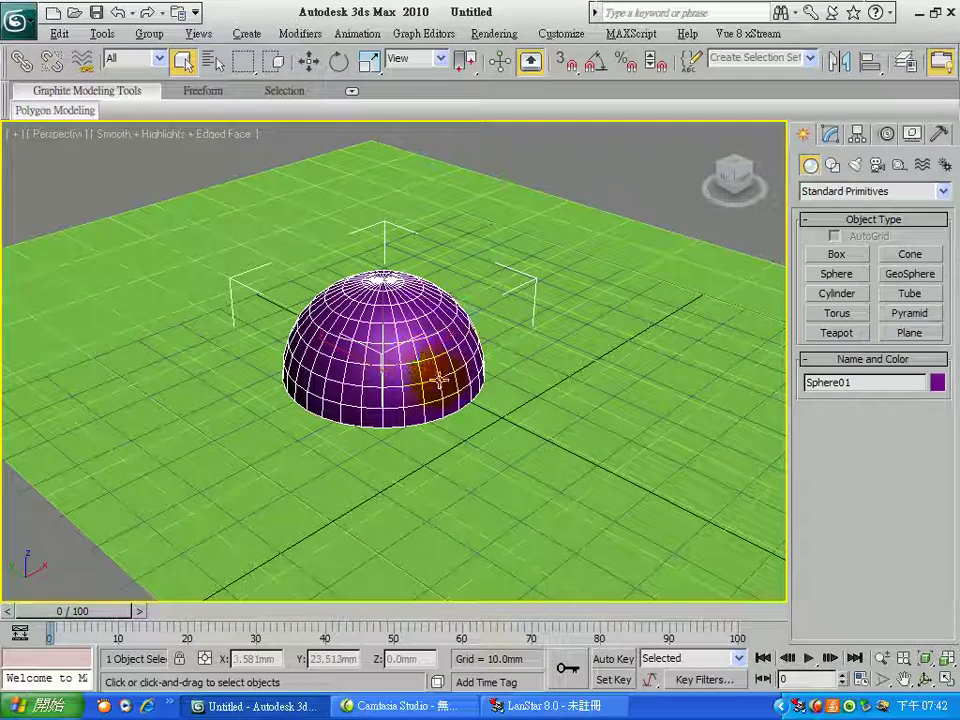
click(309, 61)
drag(317, 328, 195, 265)
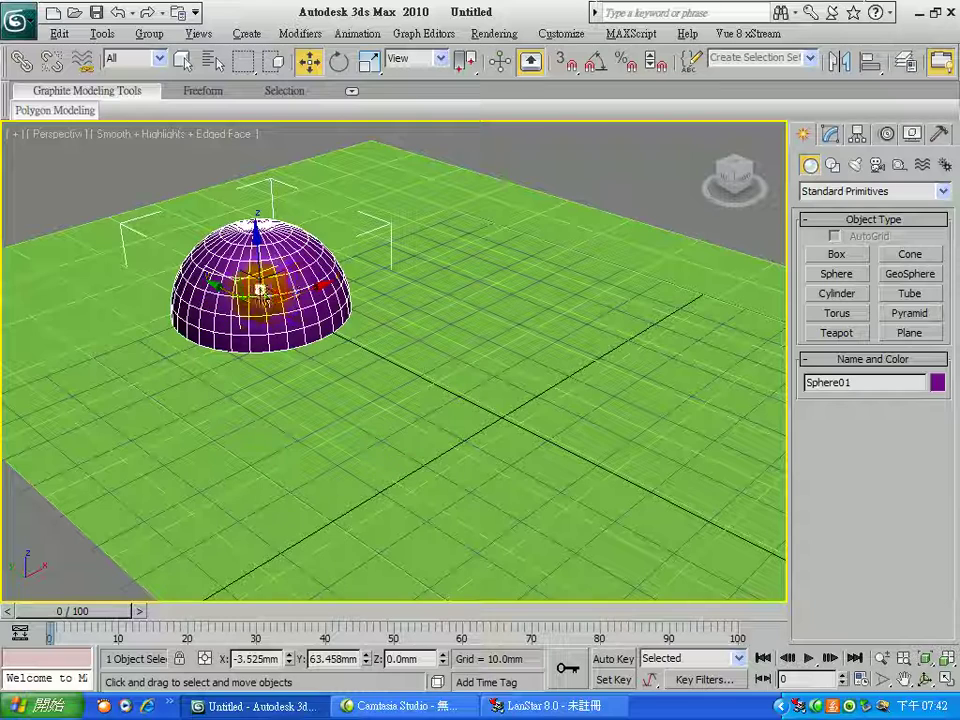
mouse_move(214, 274)
shift+mouse_down()
mouse_move(307, 368)
mouse_move(420, 430)
mouse_move(360, 400)
shift+mouse_up()
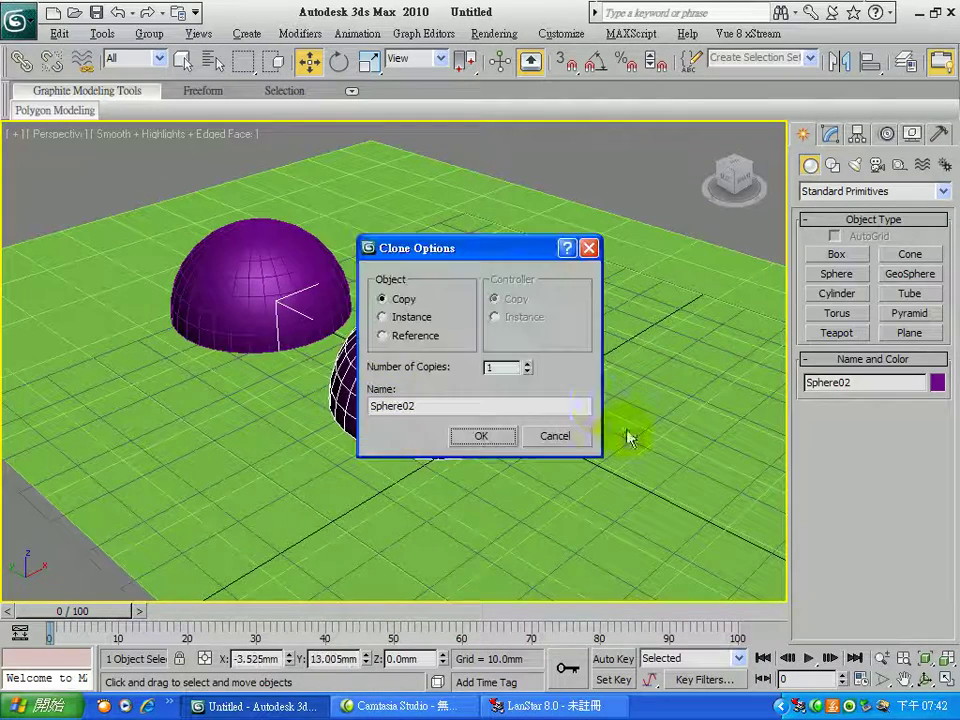
click(481, 435)
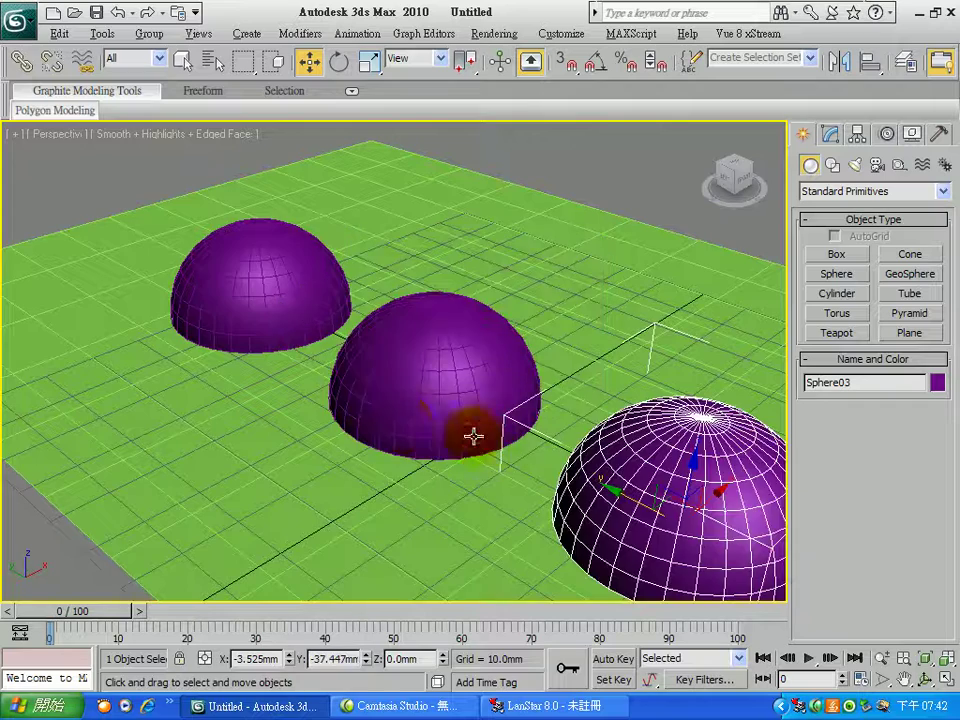
Step: Deselect the spheres and change the first Material Editor slot, 03 - Default0, to the Standard material type
scroll(606, 529, up, 6)
scroll(510, 414, up, 2)
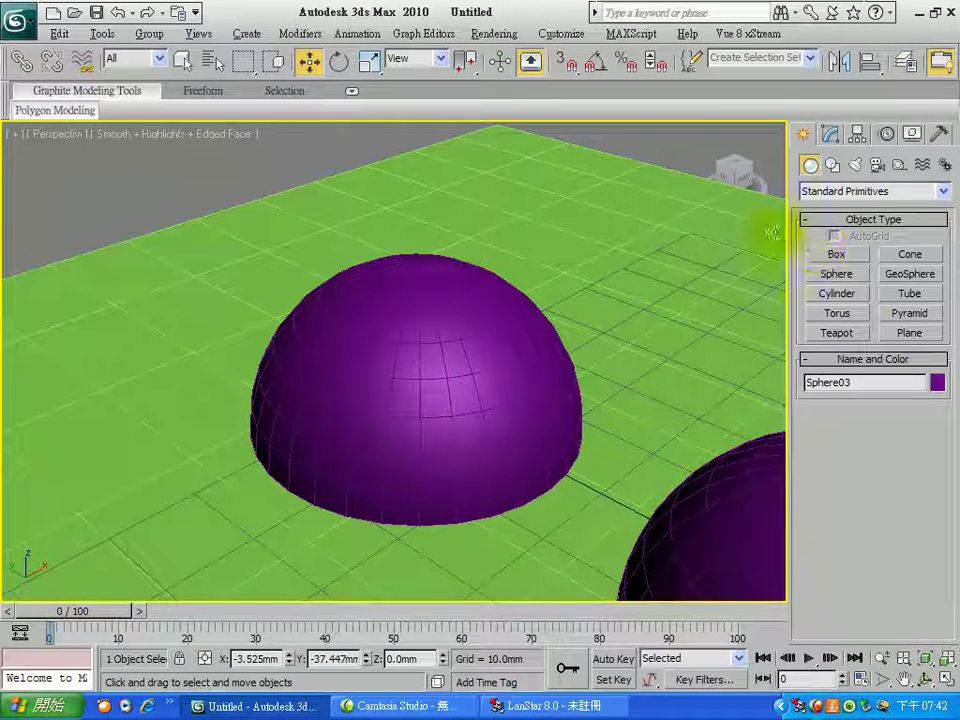
click(250, 170)
key(m)
click(518, 212)
drag(561, 126, 588, 53)
click(552, 121)
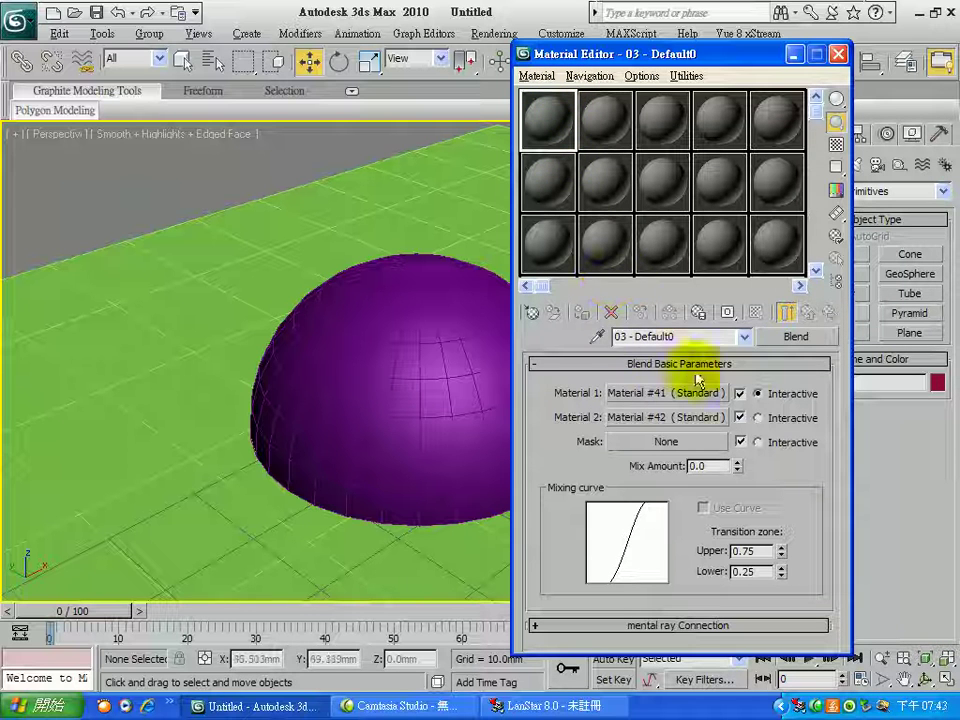
click(797, 341)
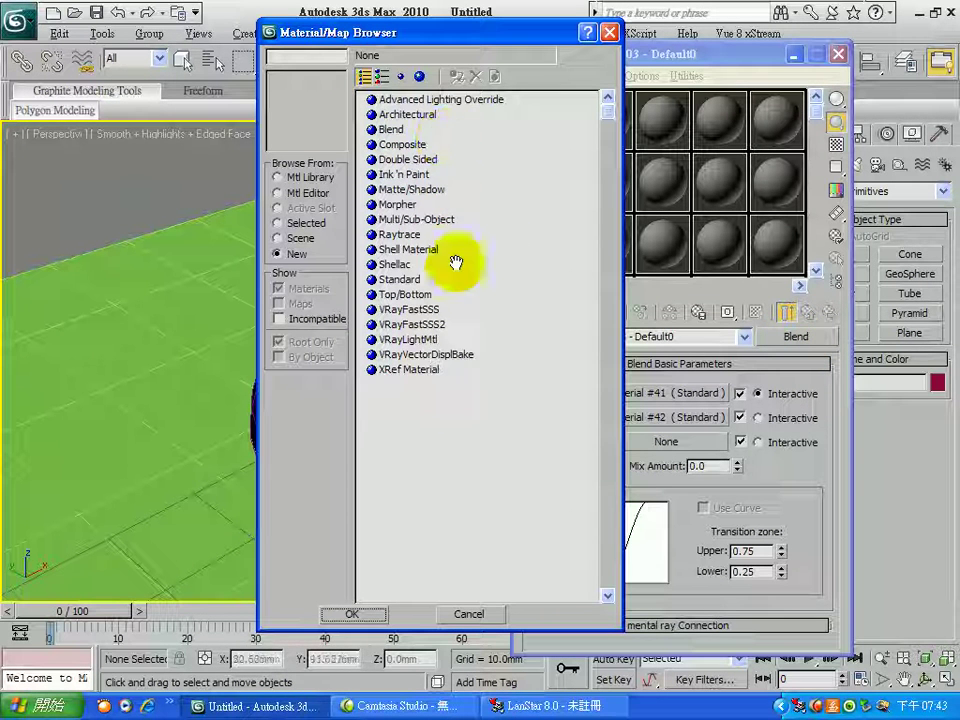
double_click(400, 279)
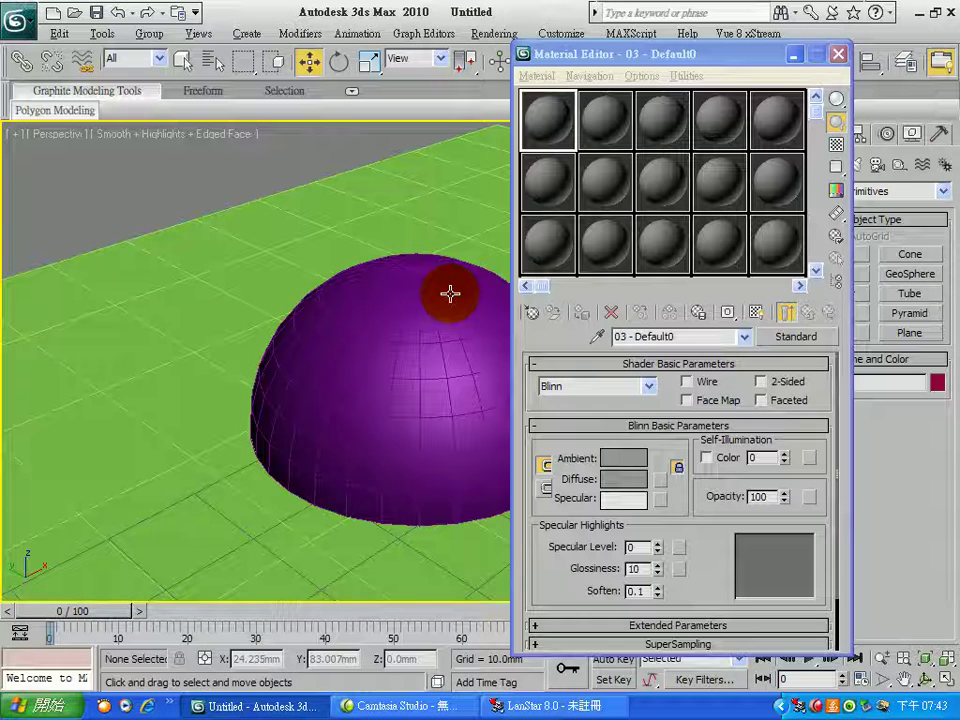
Step: Examine the Standard material's rollouts, collapsing and reopening Shader Basic Parameters and Blinn Basic Parameters
click(546, 121)
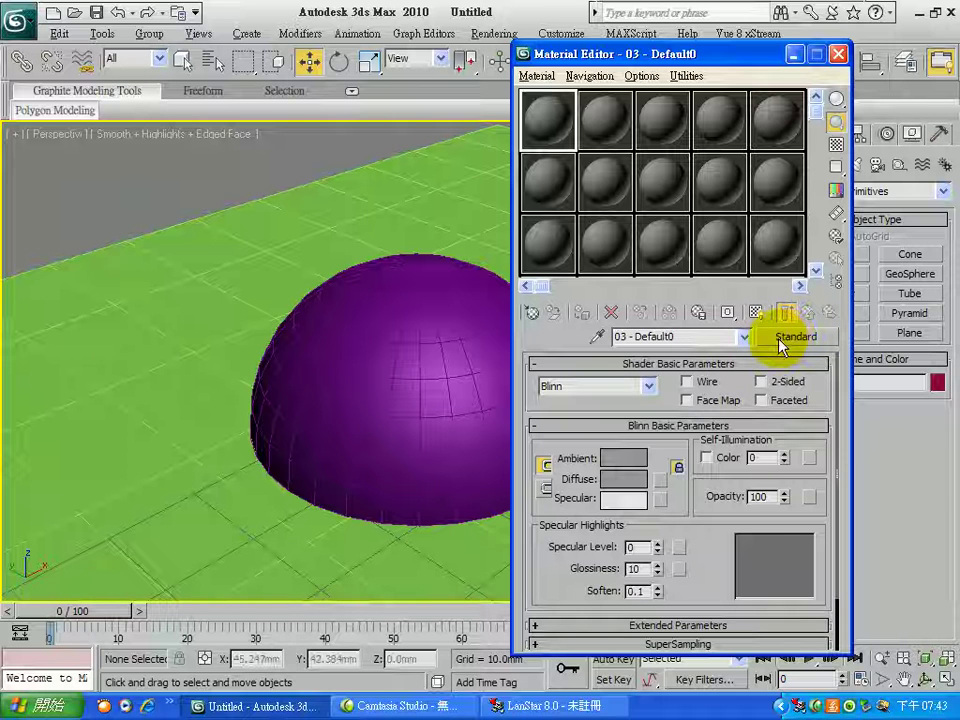
click(550, 426)
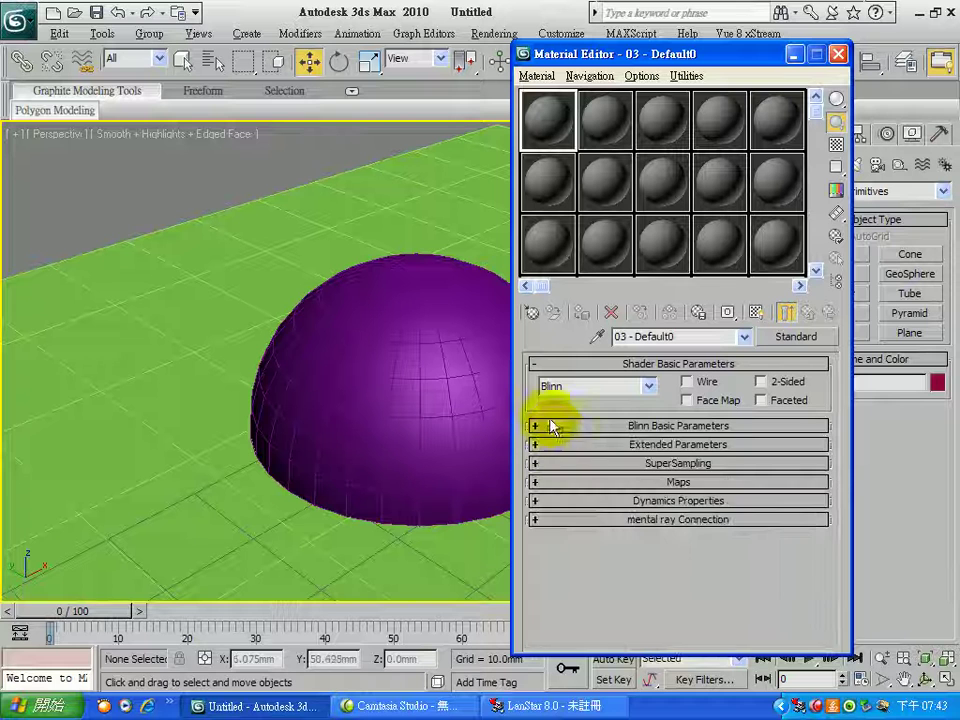
click(551, 365)
click(551, 365)
click(563, 427)
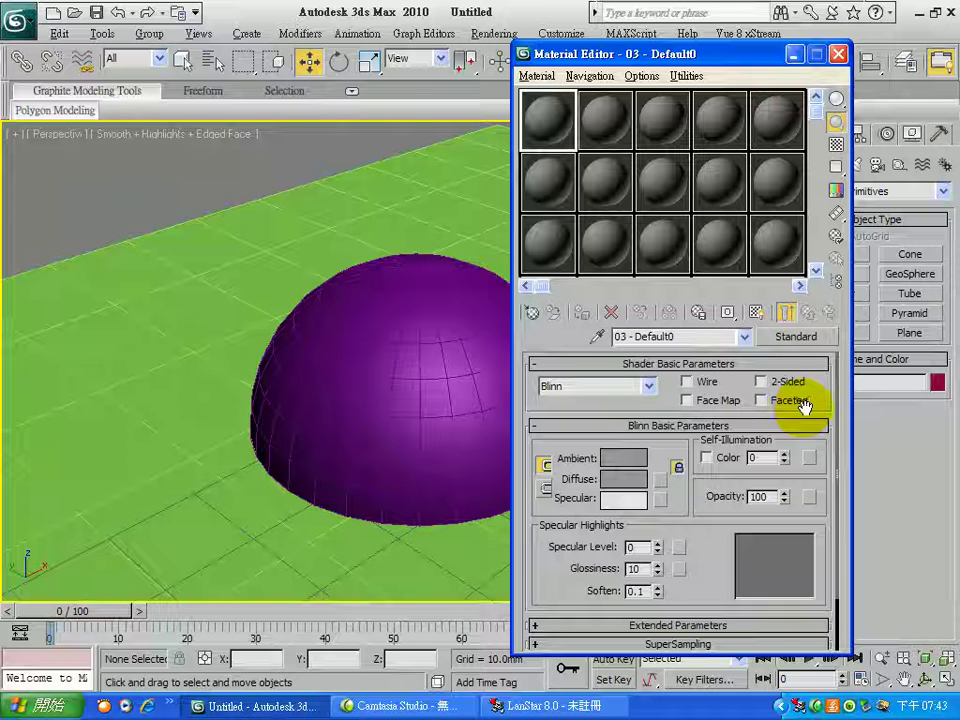
Step: Change 03 - Default0 to the Blend material type, browsing new material types as large icons and discarding the old material
click(786, 339)
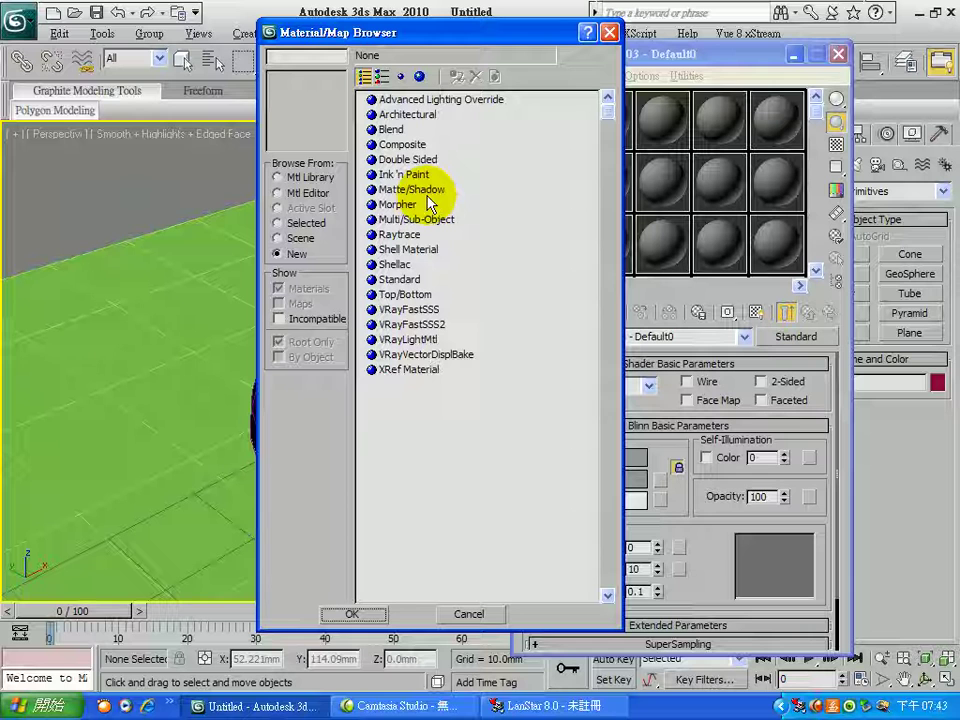
click(391, 131)
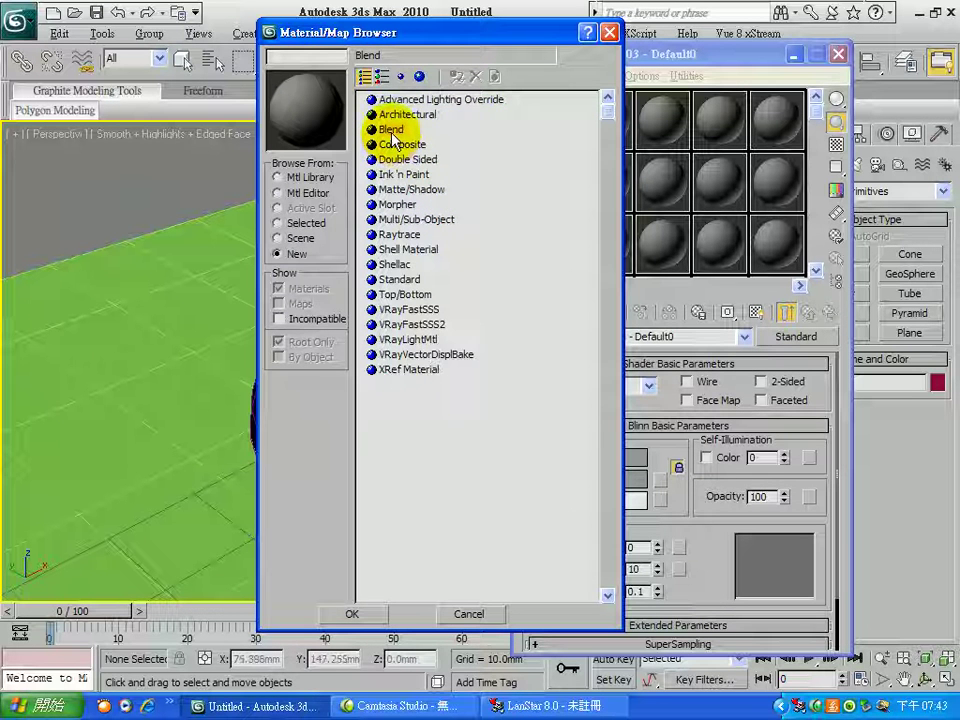
click(421, 78)
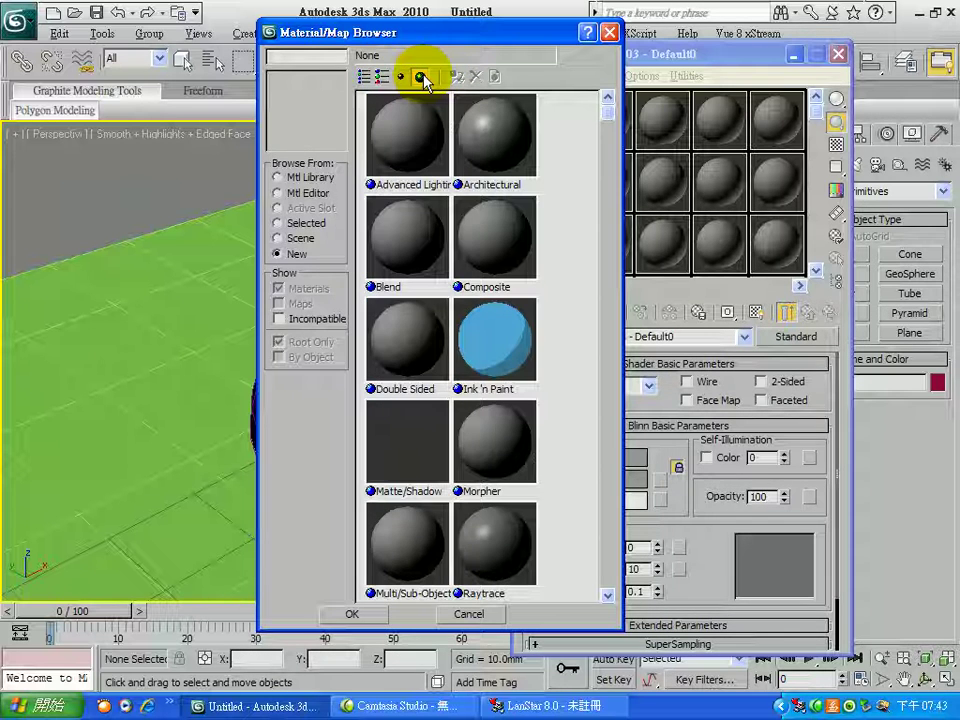
drag(563, 268, 499, 250)
click(407, 221)
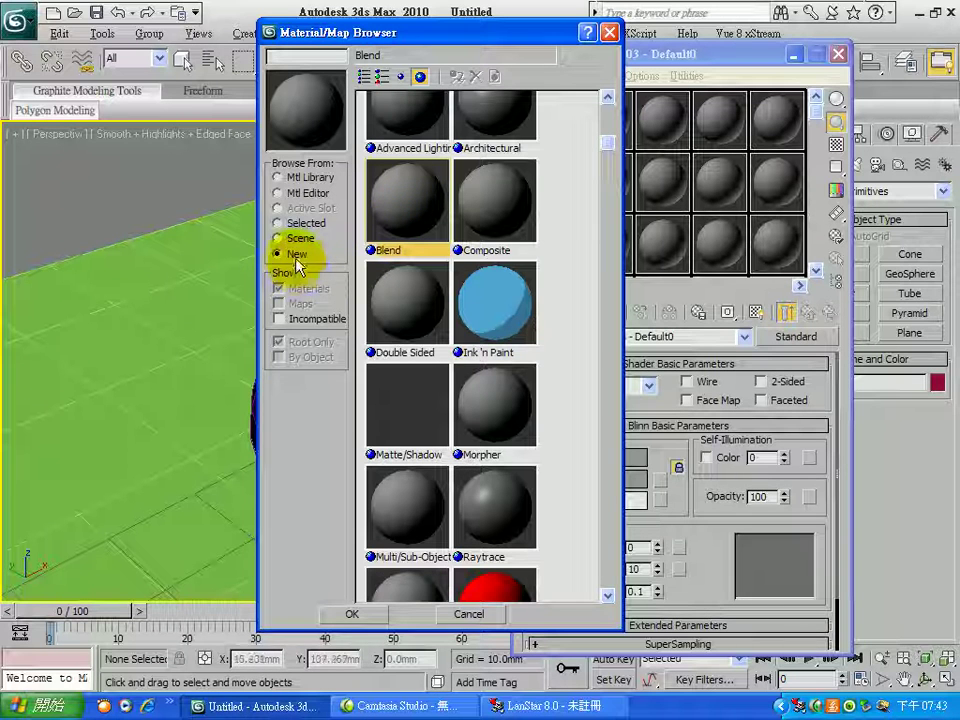
click(308, 180)
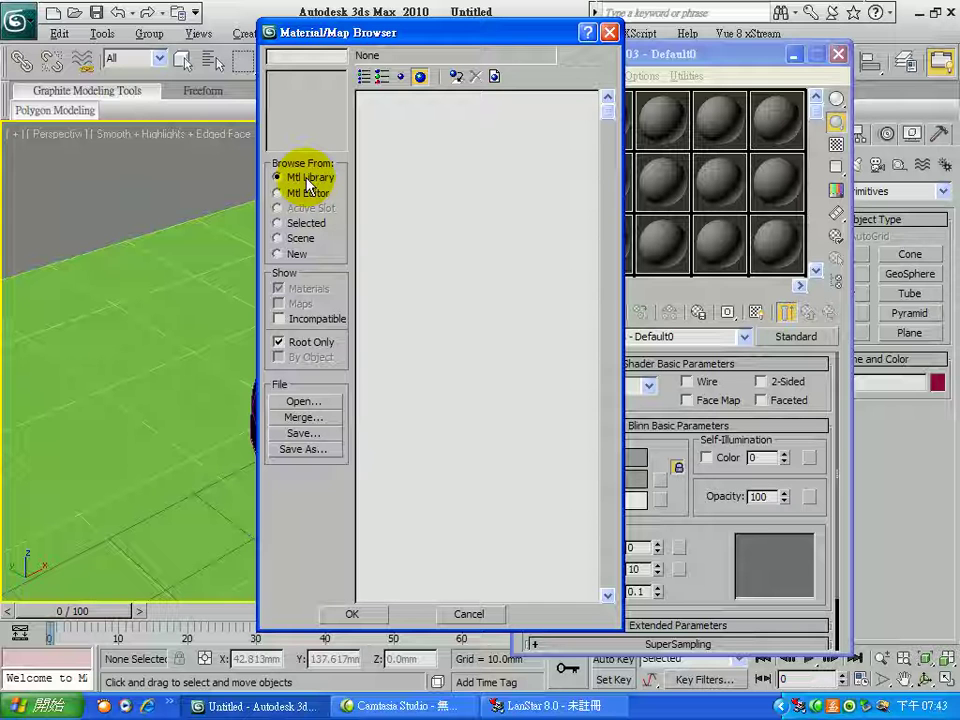
click(278, 254)
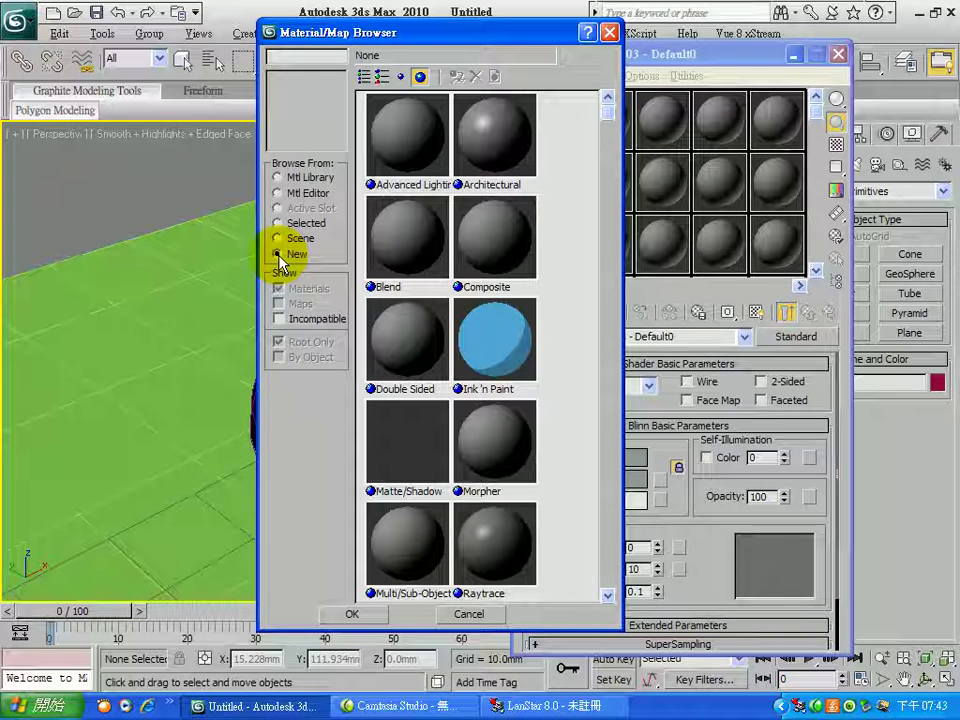
click(410, 260)
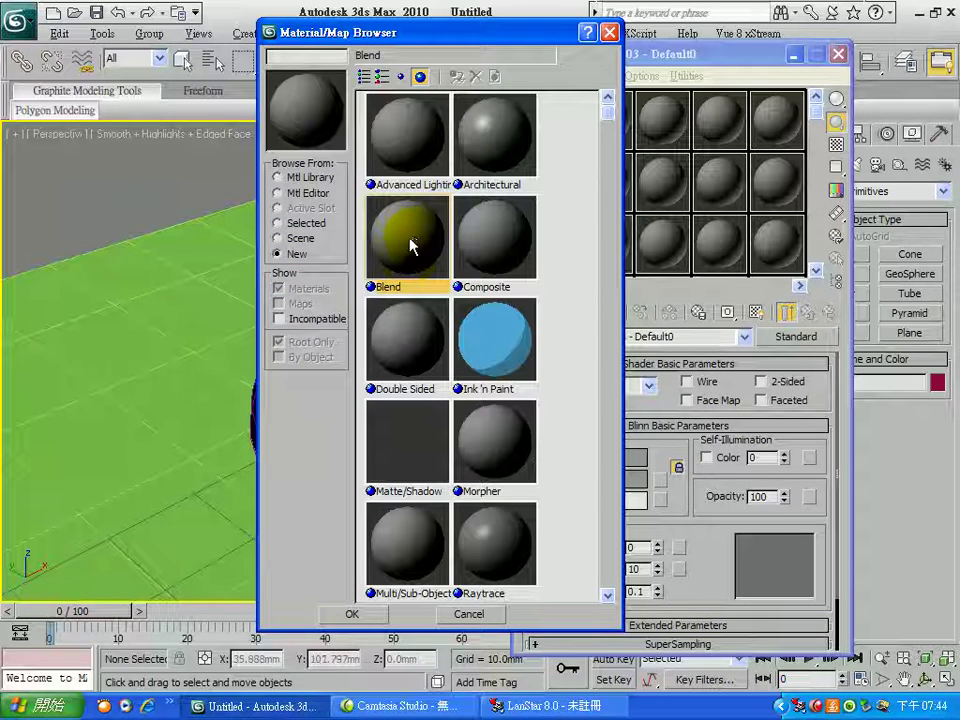
click(372, 614)
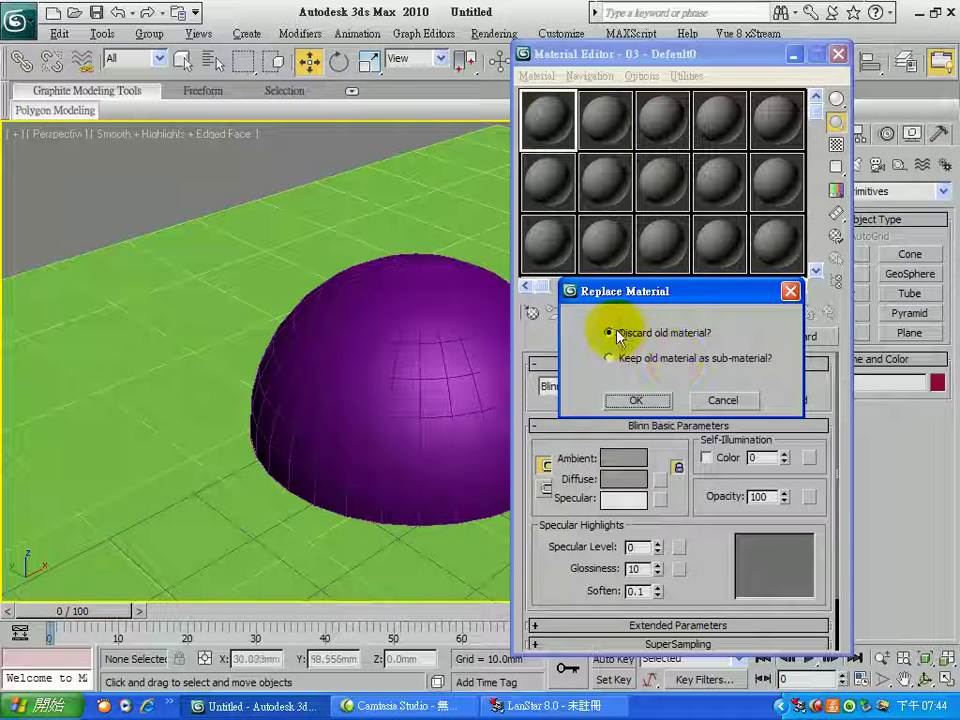
click(636, 400)
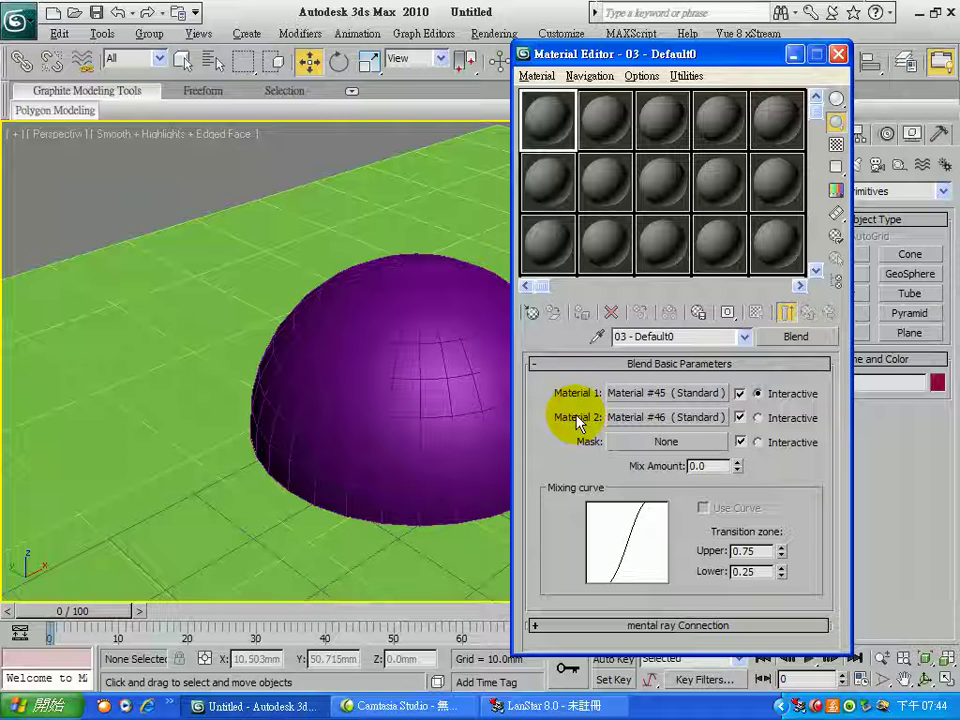
Step: Set the diffuse color of the Blend's Material 1 to bright magenta and return to the Blend parameters
click(665, 393)
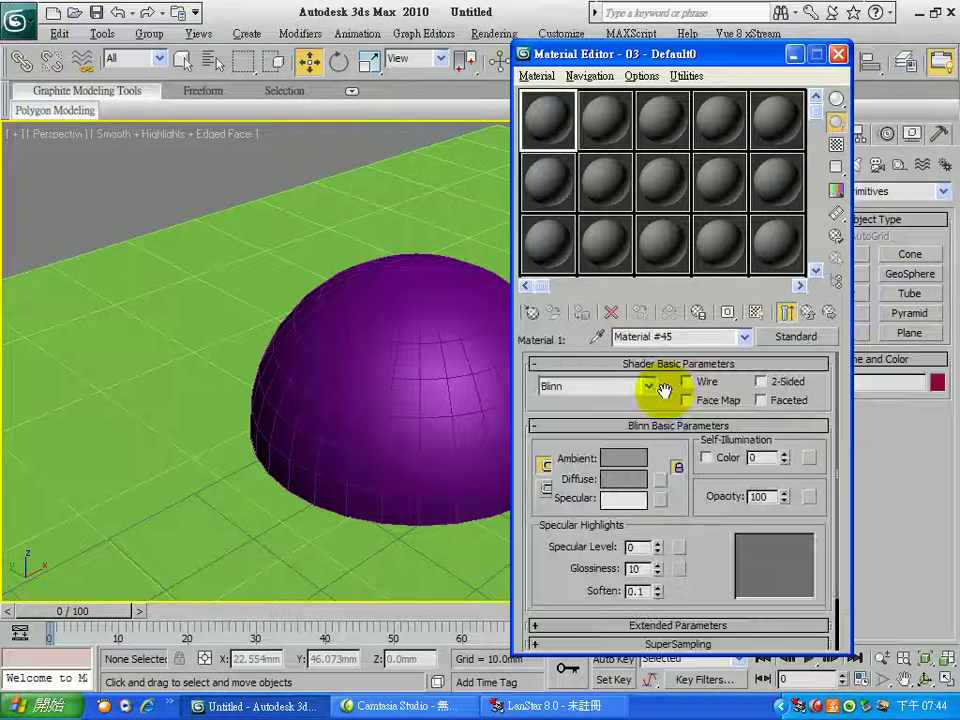
drag(572, 409, 572, 367)
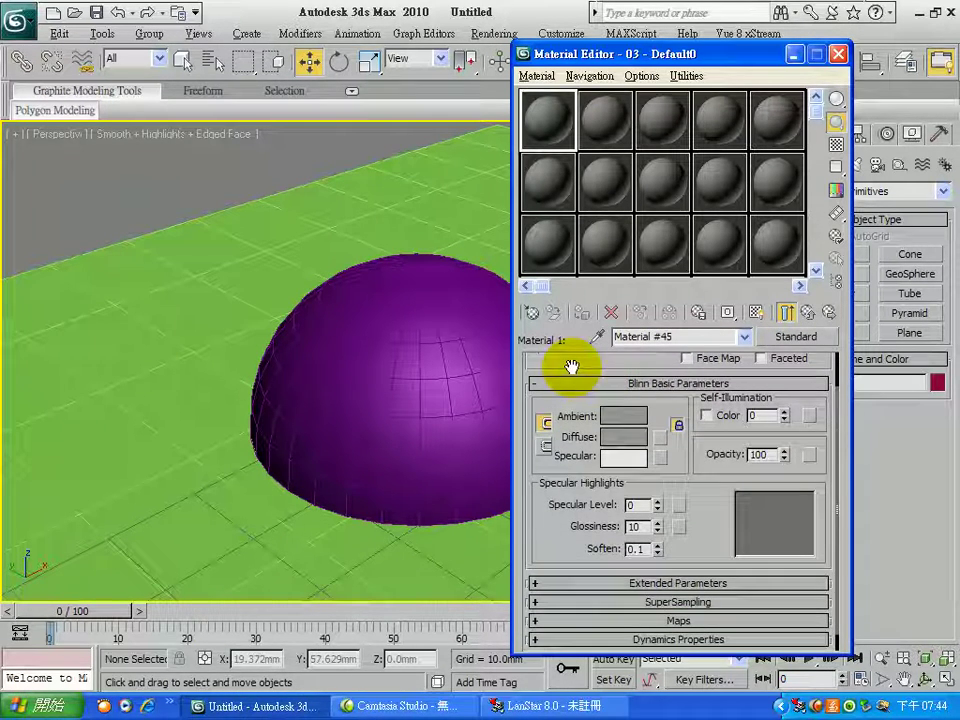
click(622, 441)
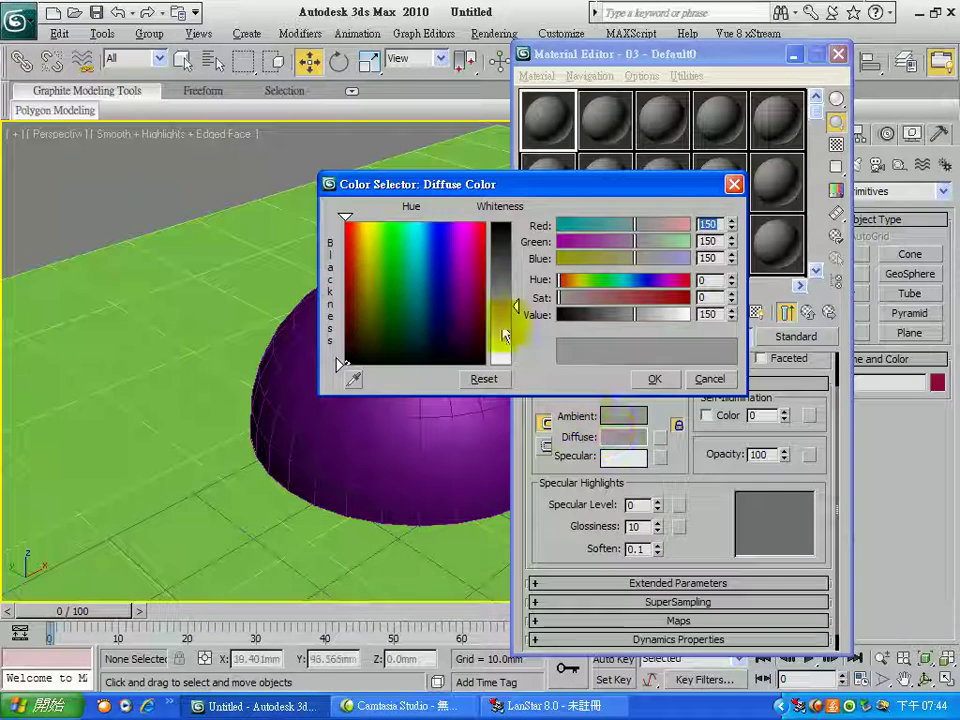
drag(470, 259, 464, 232)
drag(520, 303, 493, 221)
click(654, 379)
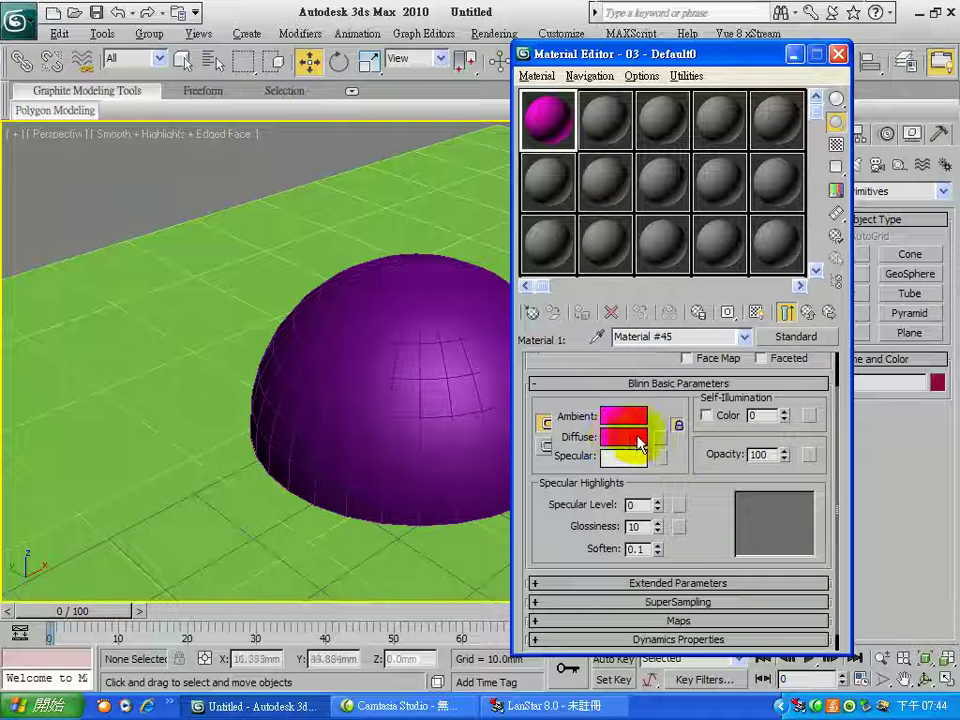
click(788, 313)
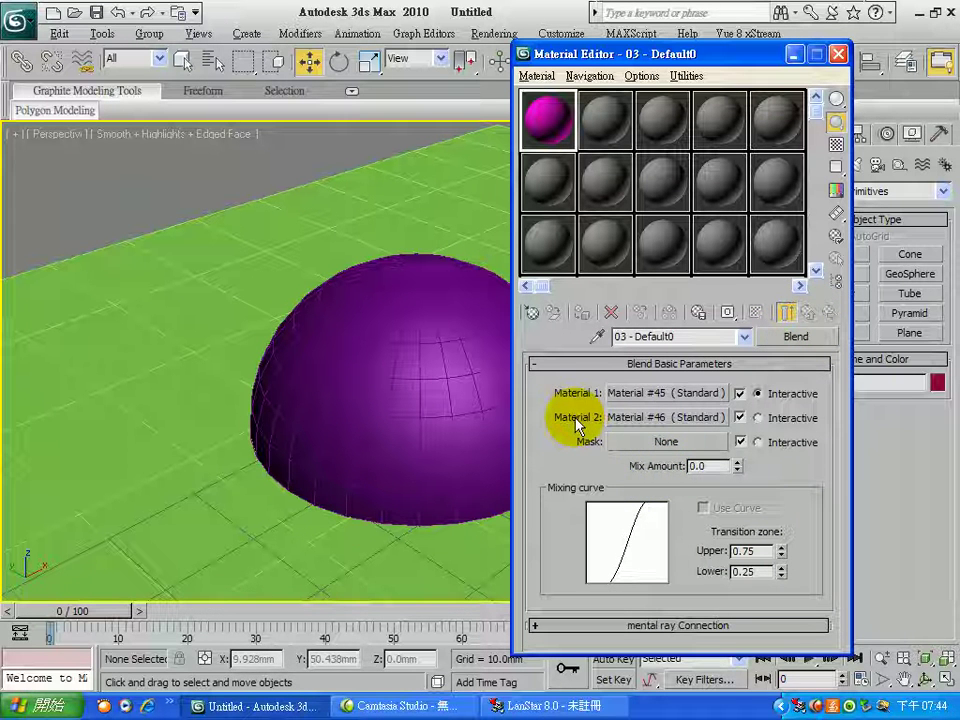
Step: Set the diffuse color of the Blend's Material 2 to yellow and return to the Blend parameters
click(642, 418)
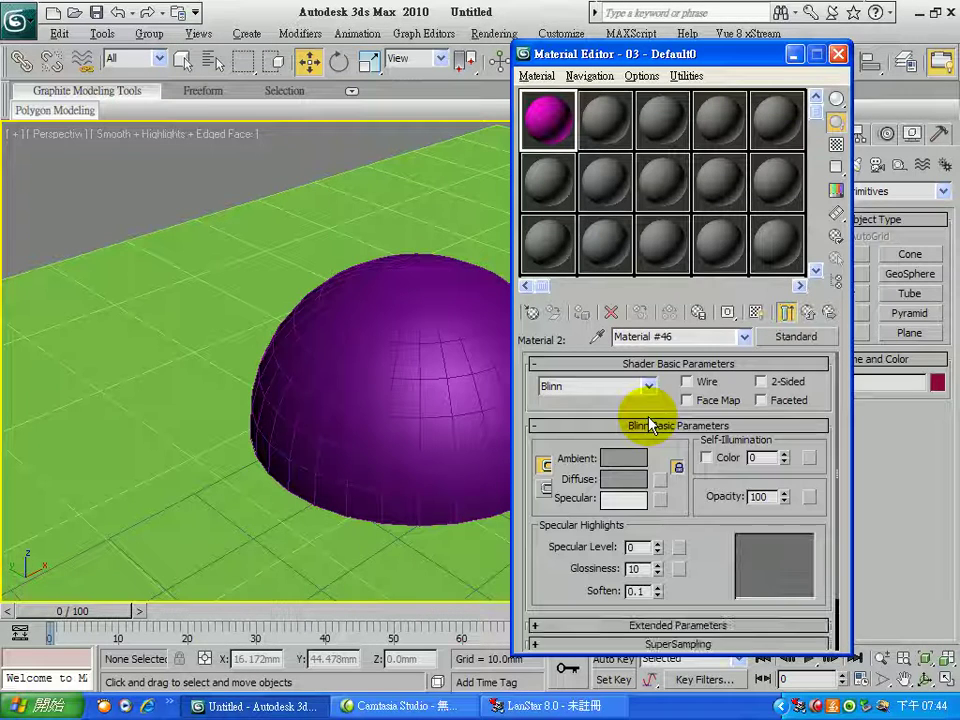
click(623, 478)
drag(404, 311, 367, 247)
click(519, 305)
drag(519, 305, 517, 248)
drag(383, 265, 369, 242)
click(647, 380)
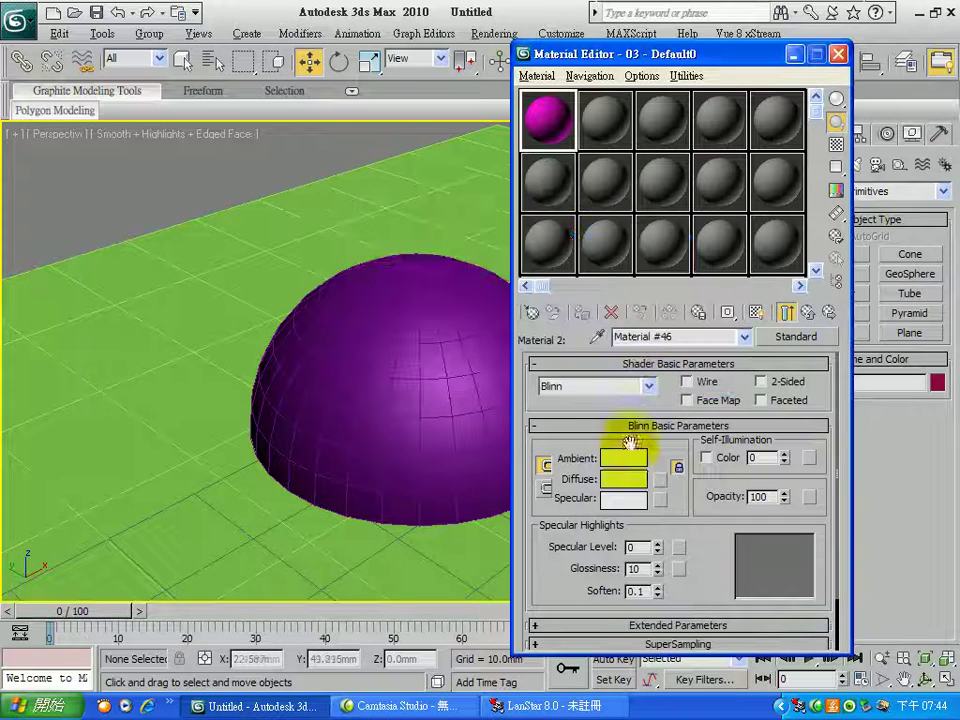
click(808, 313)
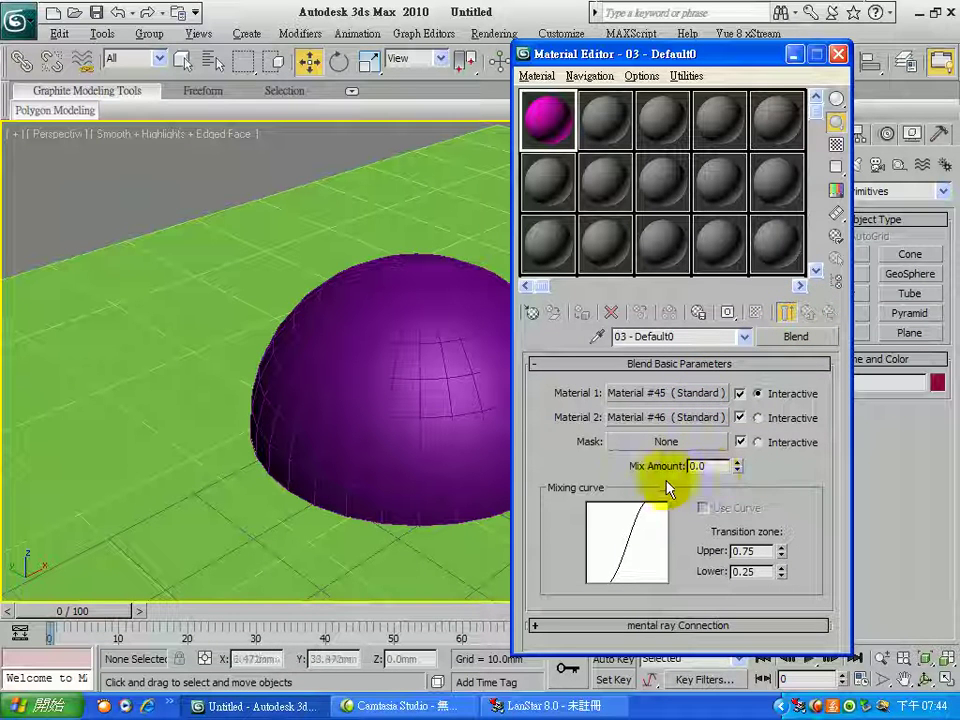
Step: Set the Blend's Mix Amount to 40 and move the Material Editor aside to uncover the sphere
double_click(722, 467)
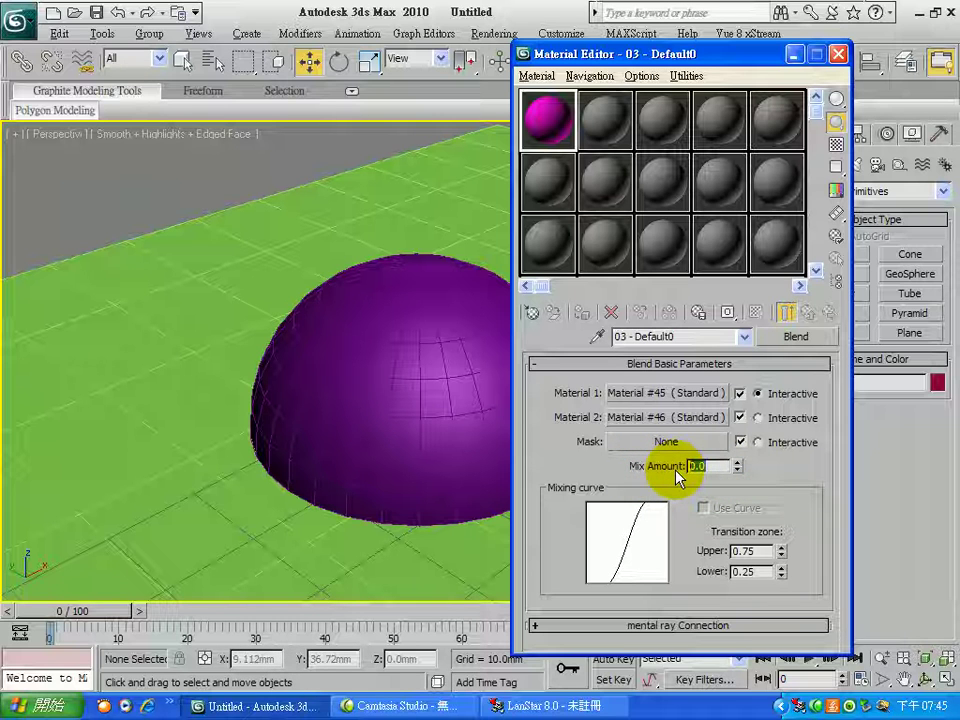
text(40)
key(Return)
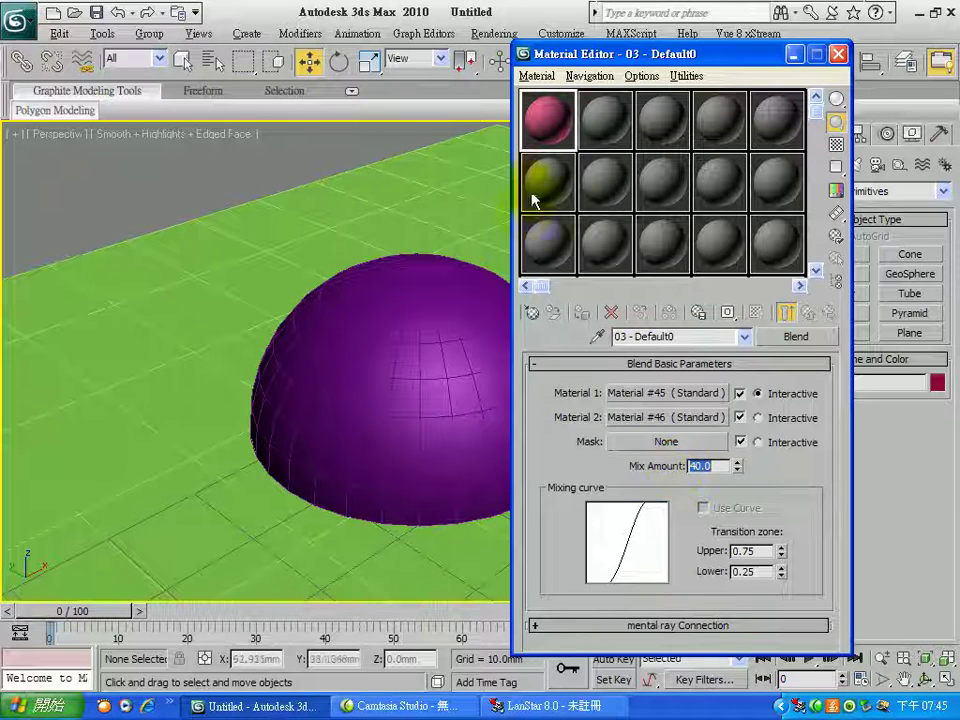
drag(621, 49, 716, 53)
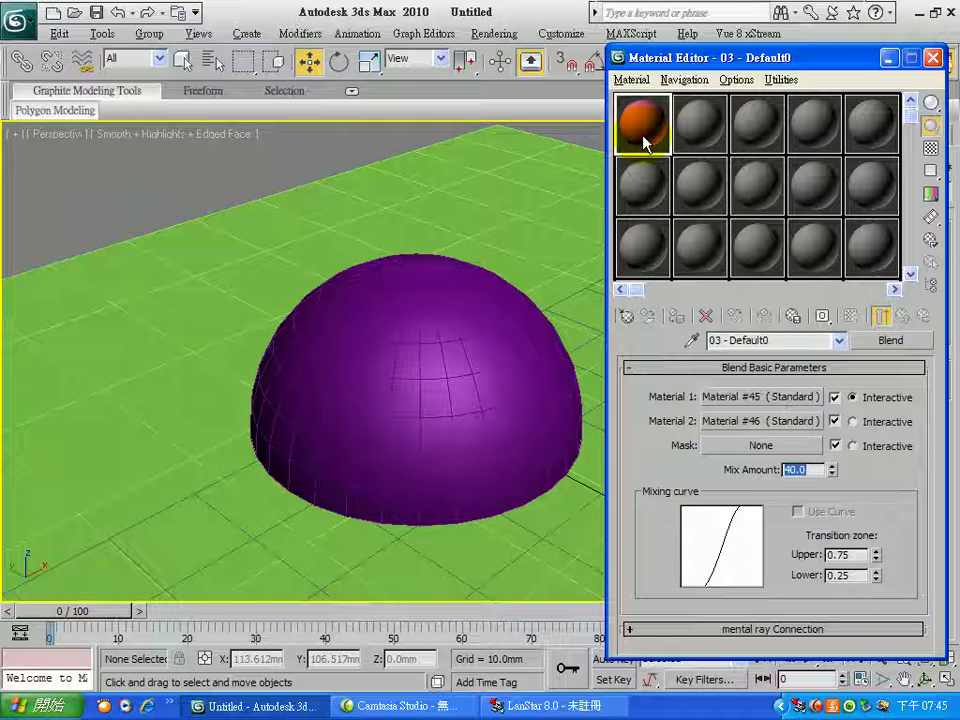
Step: Review the diffuse colors of Material 1 and Material 2, then return to the Blend's Mix Amount
click(761, 396)
click(727, 442)
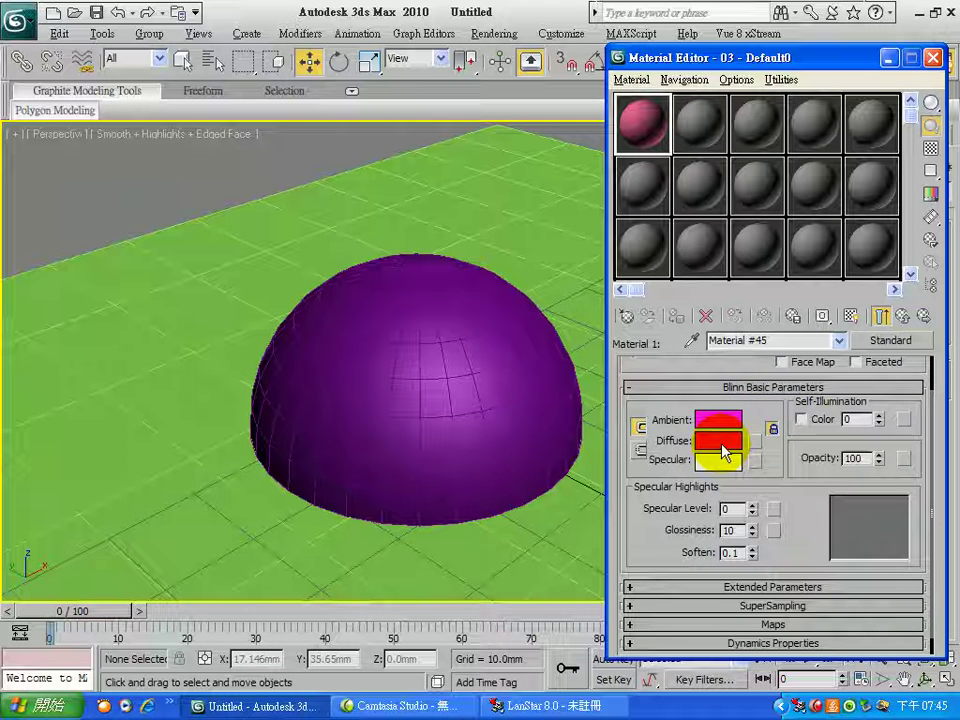
click(882, 316)
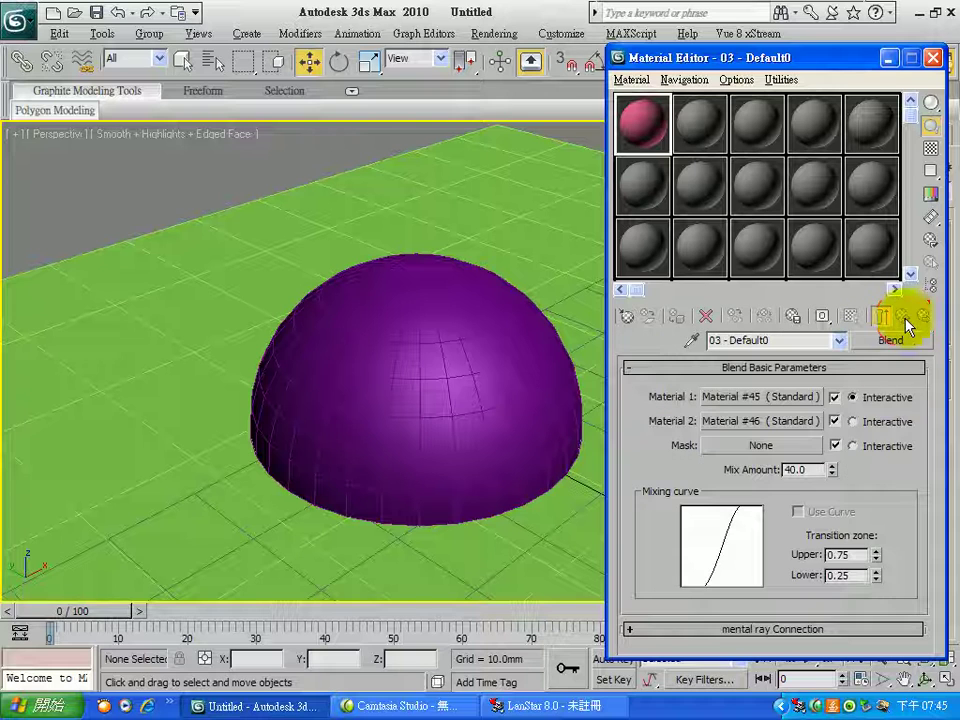
click(761, 421)
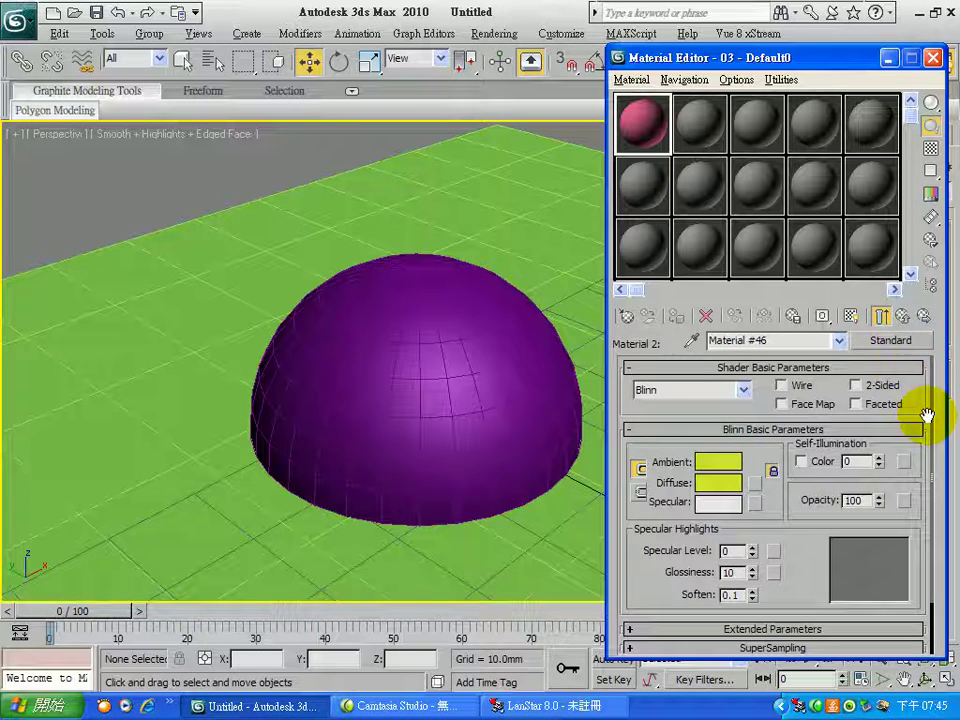
click(893, 318)
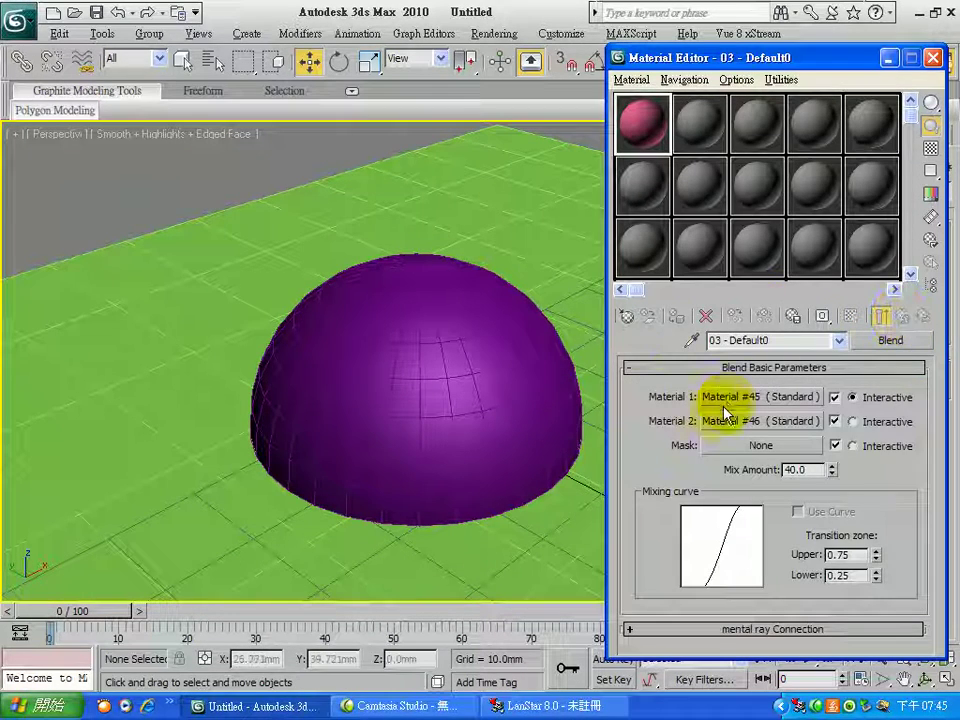
double_click(795, 470)
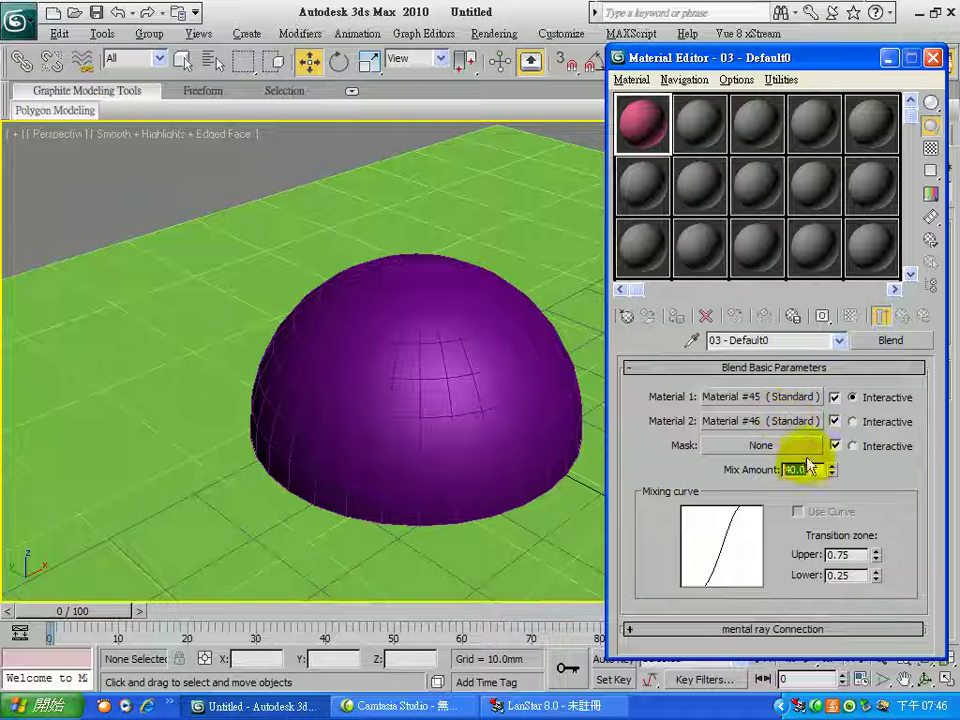
Step: Assign the Blend material to the sphere in the perspective view and test-render it
drag(658, 130, 440, 326)
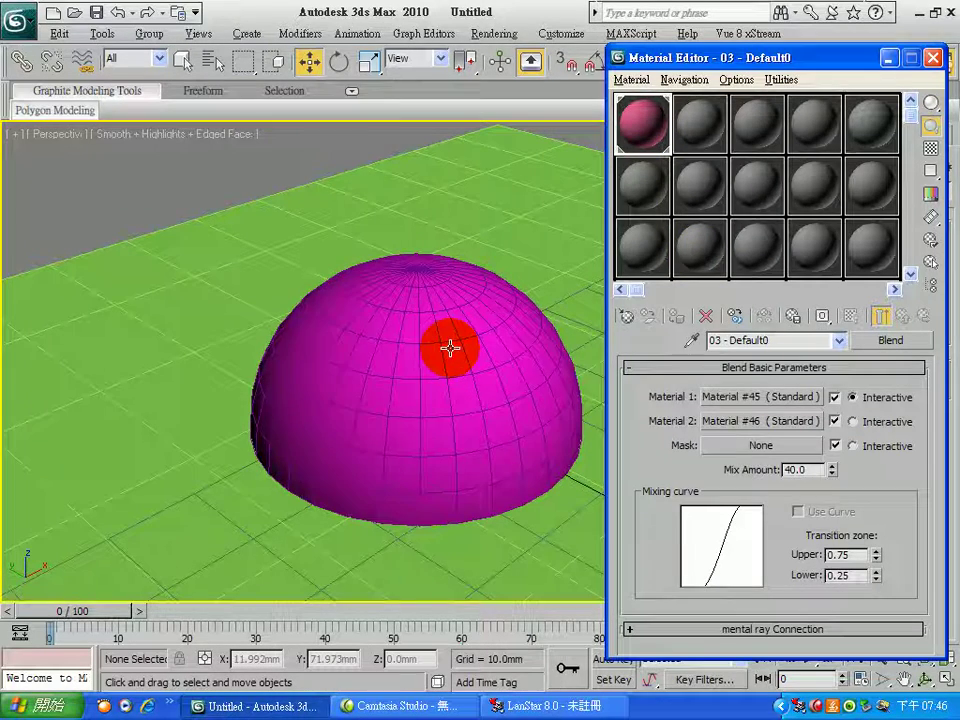
key(shift+q)
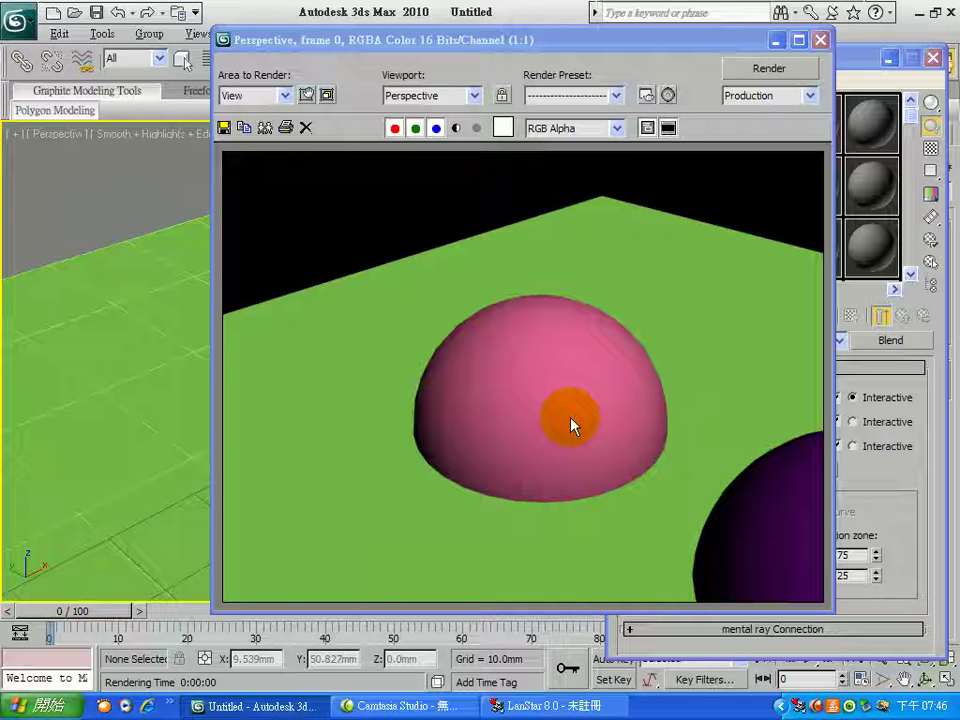
click(820, 40)
Step: Set the Blend's Mix Amount to 50 and test-render the perspective view
click(796, 469)
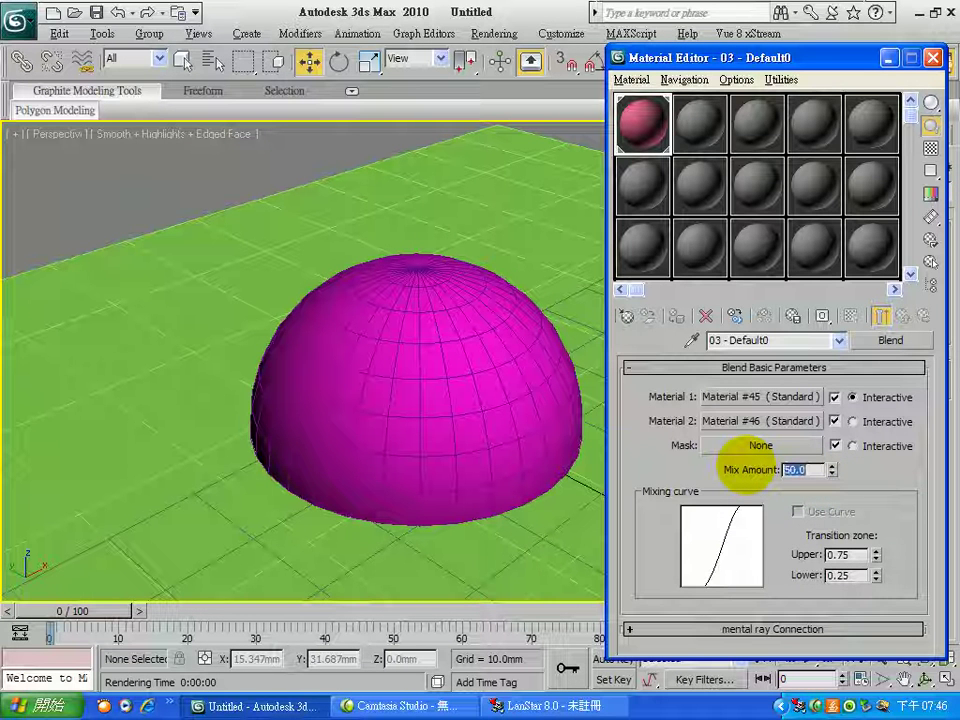
click(553, 236)
key(shift+q)
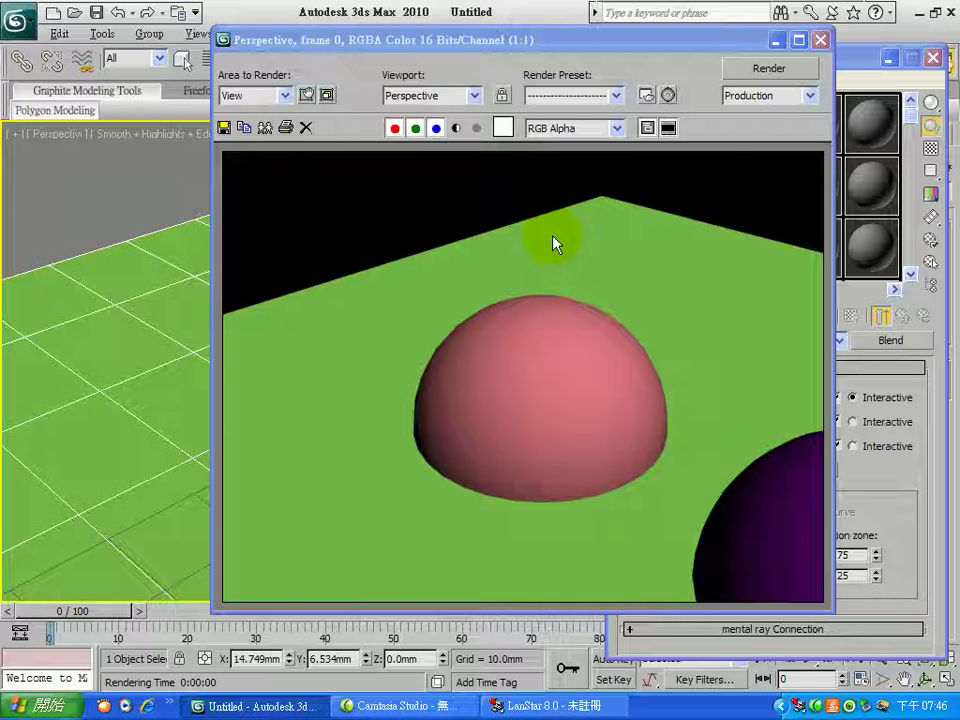
click(820, 40)
Step: Set the Blend's Mix Amount to 80 and test-render the perspective view
double_click(800, 469)
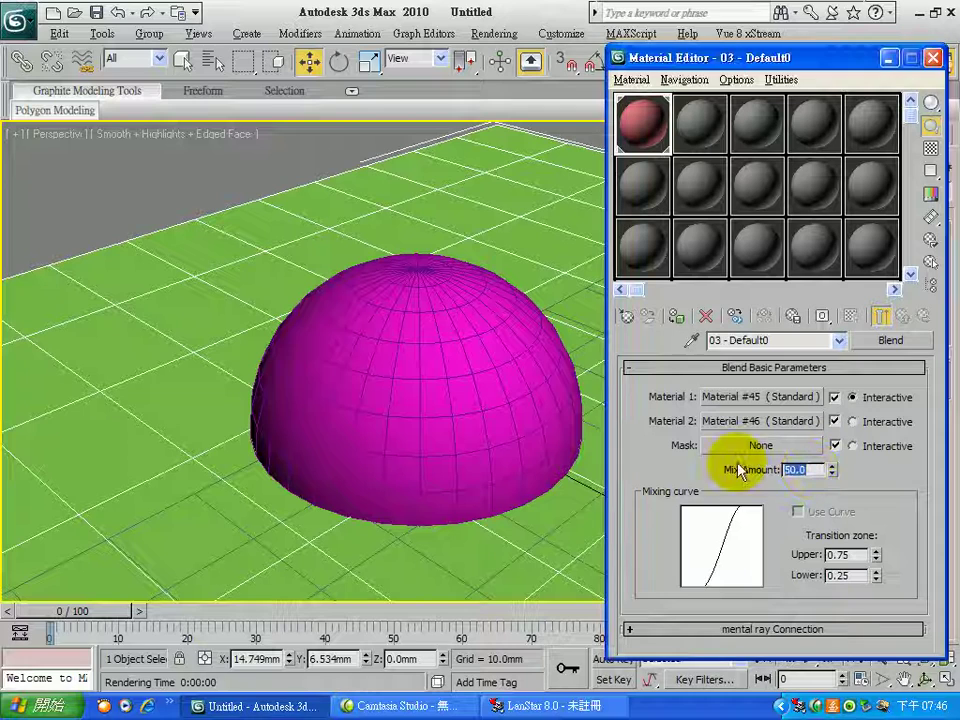
text(80)
key(Return)
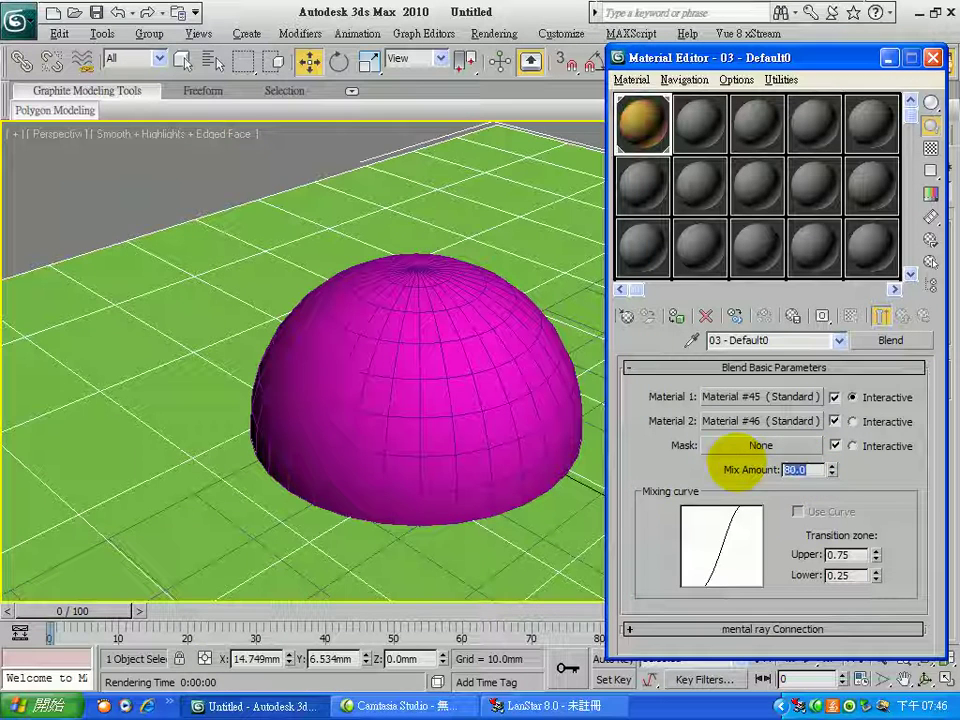
key(shift+q)
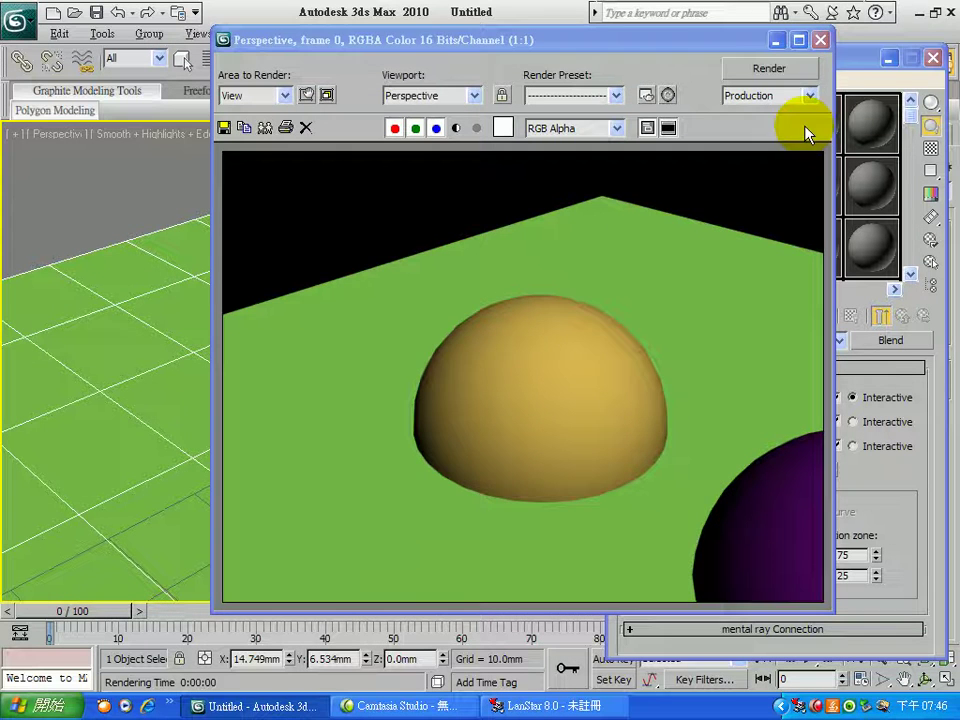
click(820, 40)
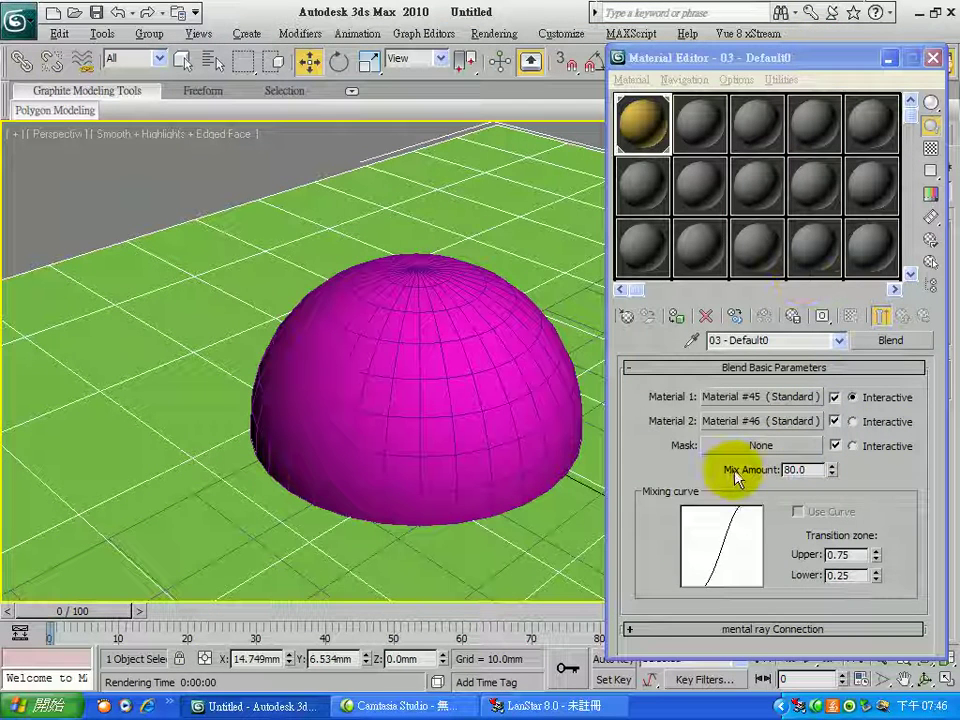
Step: Set the Blend's Mix Amount back to 50
double_click(806, 470)
double_click(806, 472)
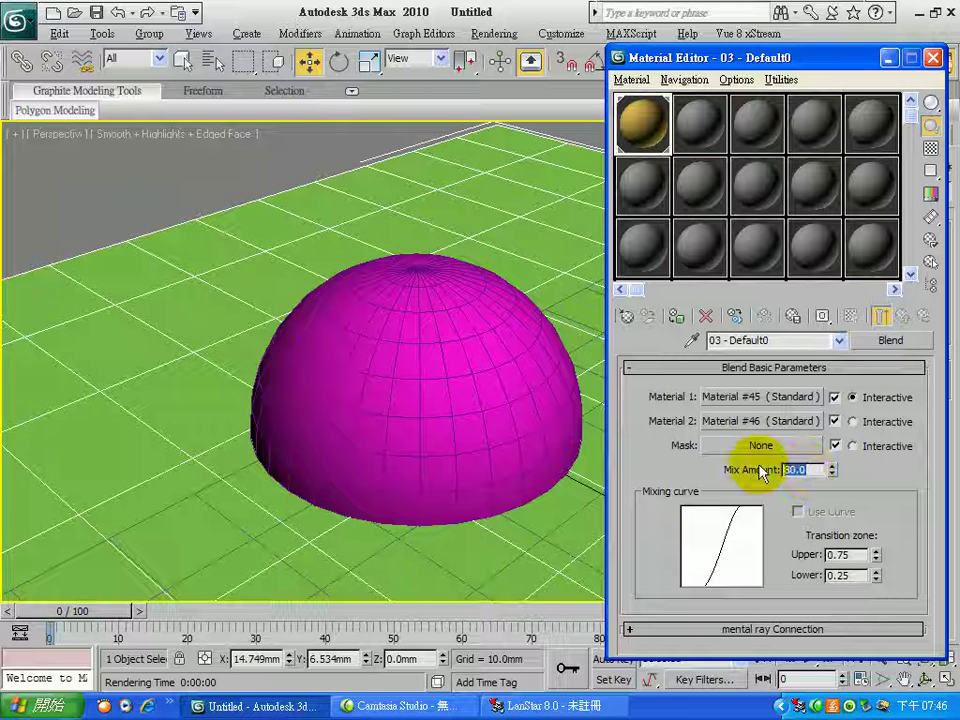
key(Return)
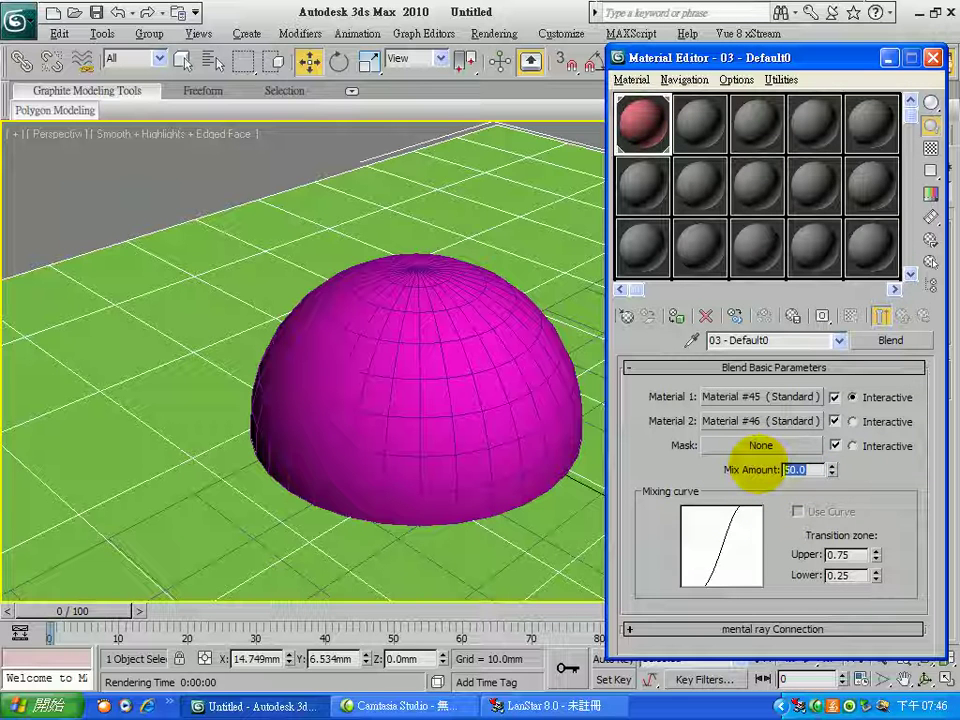
Step: Set the diffuse color of the Blend's Material 1 to a neutral grey of RGB 129, 129, 129
click(747, 400)
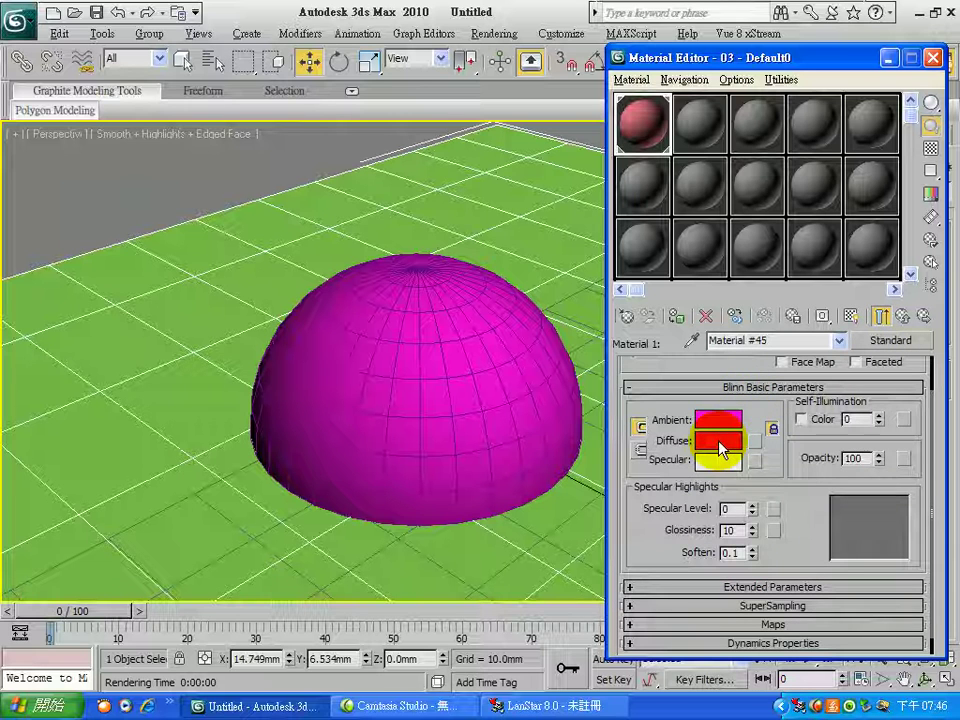
drag(643, 549, 655, 533)
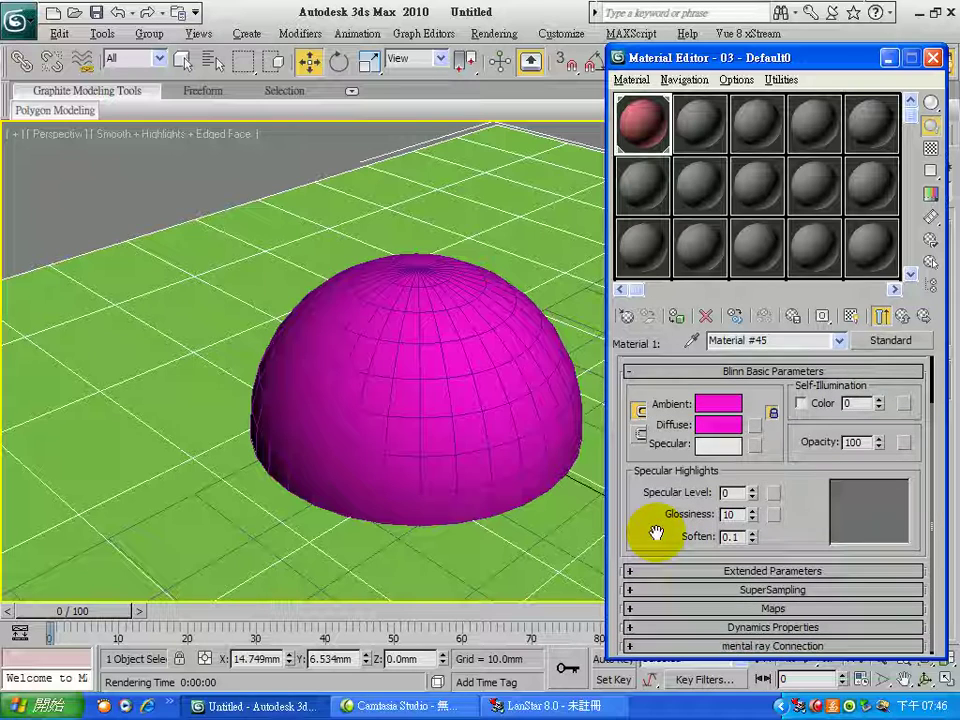
click(718, 425)
click(446, 352)
drag(518, 237, 505, 347)
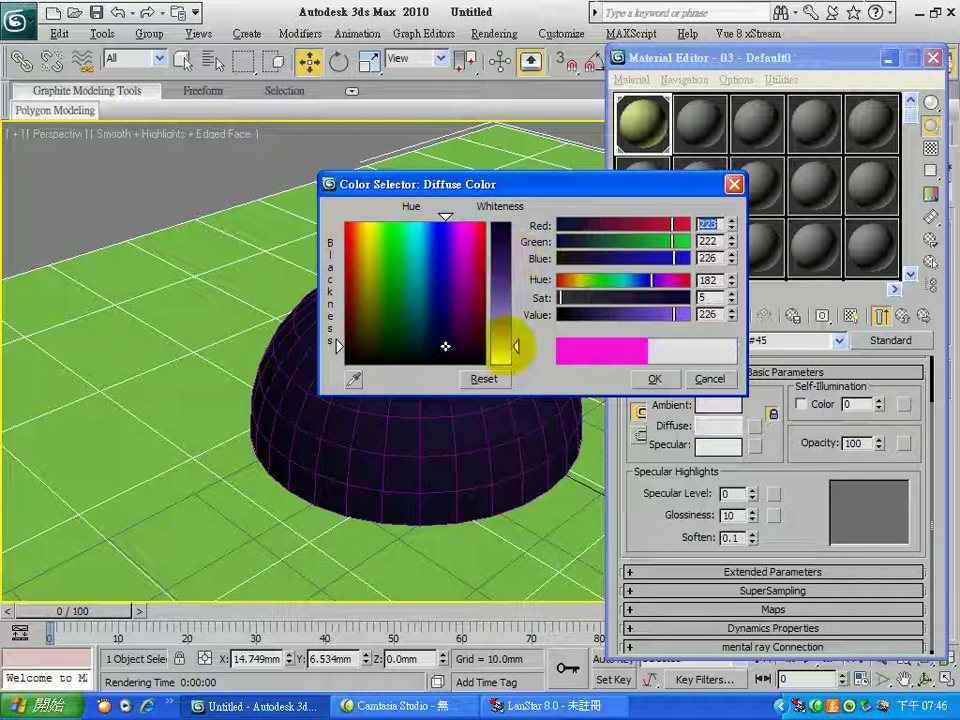
click(440, 362)
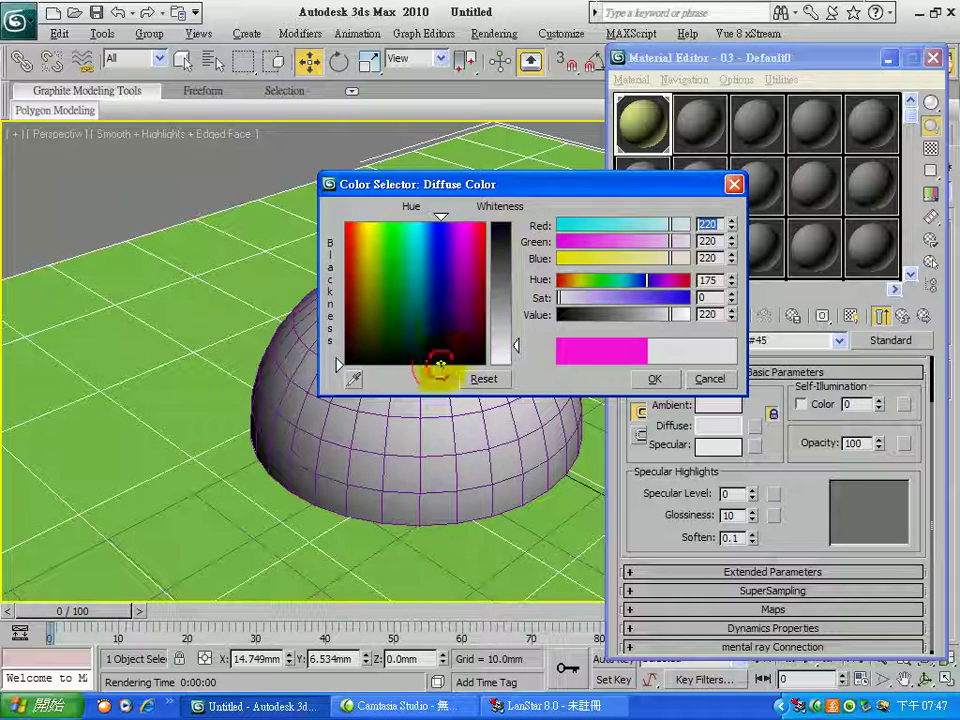
drag(515, 344, 513, 282)
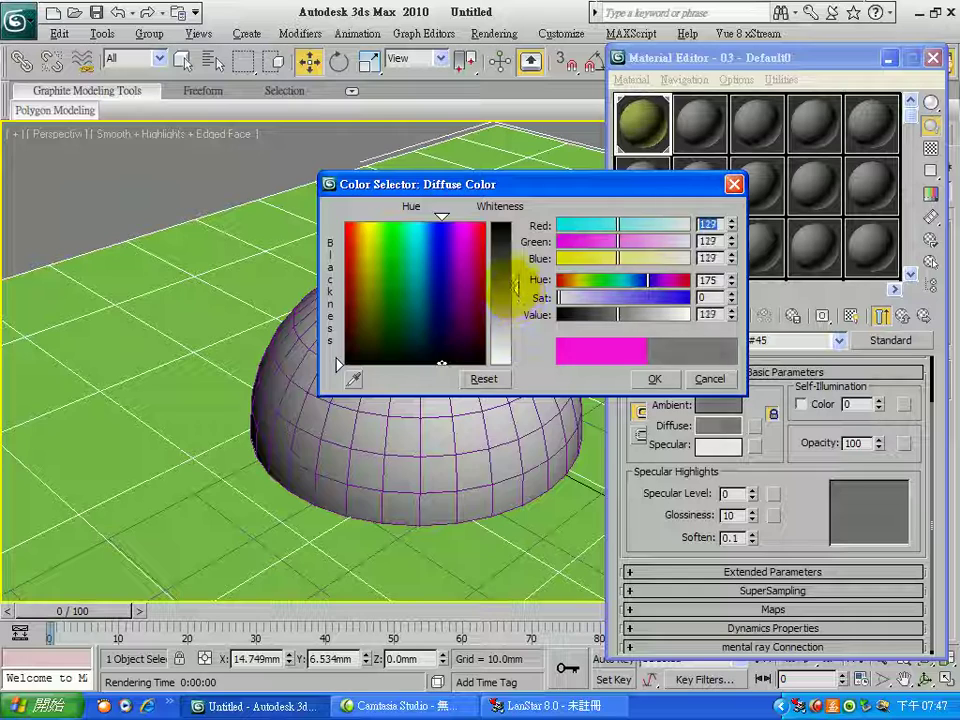
click(654, 379)
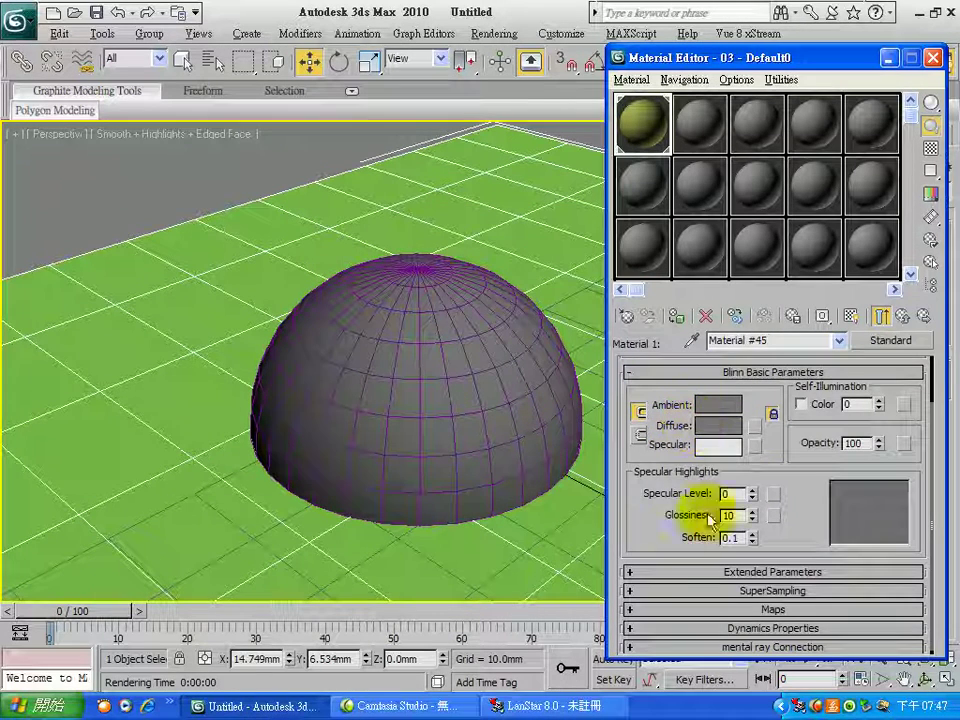
Step: Enable Material 1's Diffuse Color map and assign it a Bitmap map without choosing an image file
scroll(653, 514, down, 1)
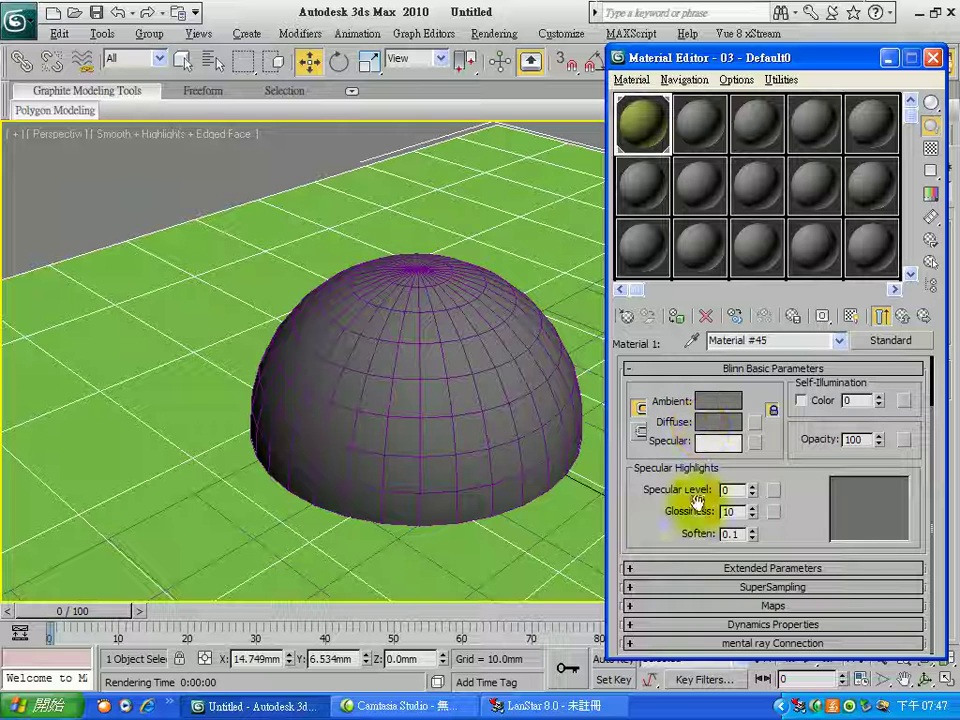
click(639, 367)
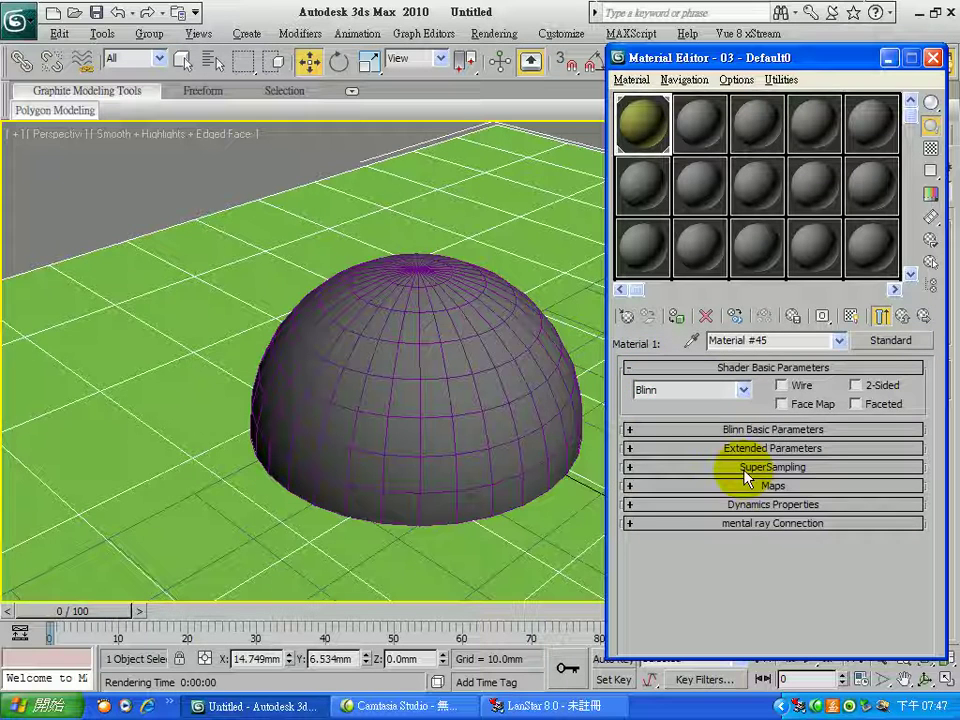
click(658, 486)
click(632, 421)
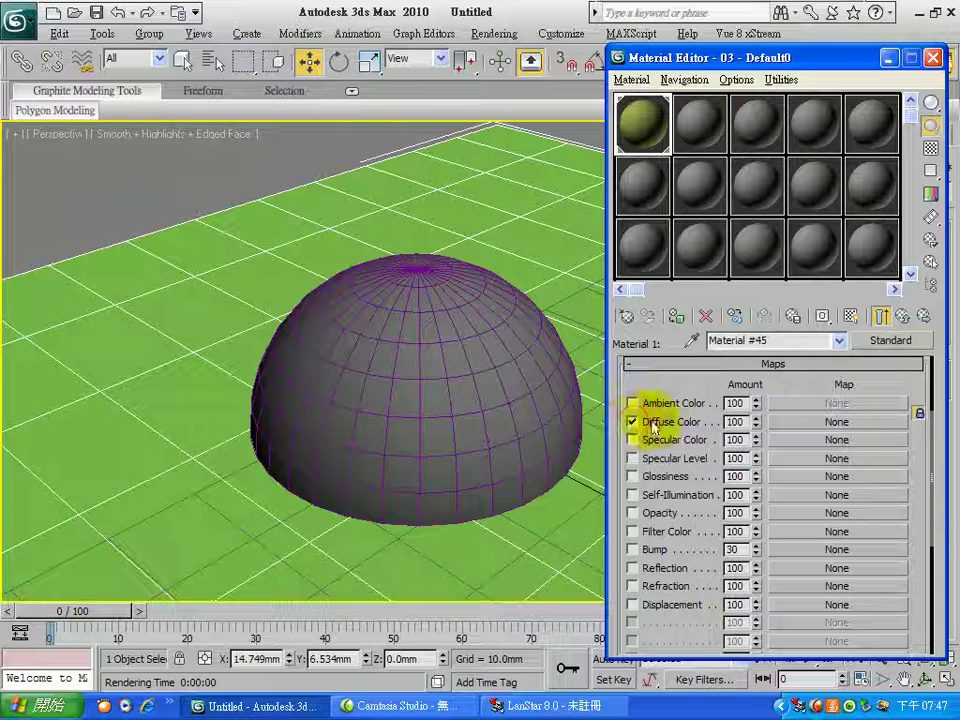
click(835, 422)
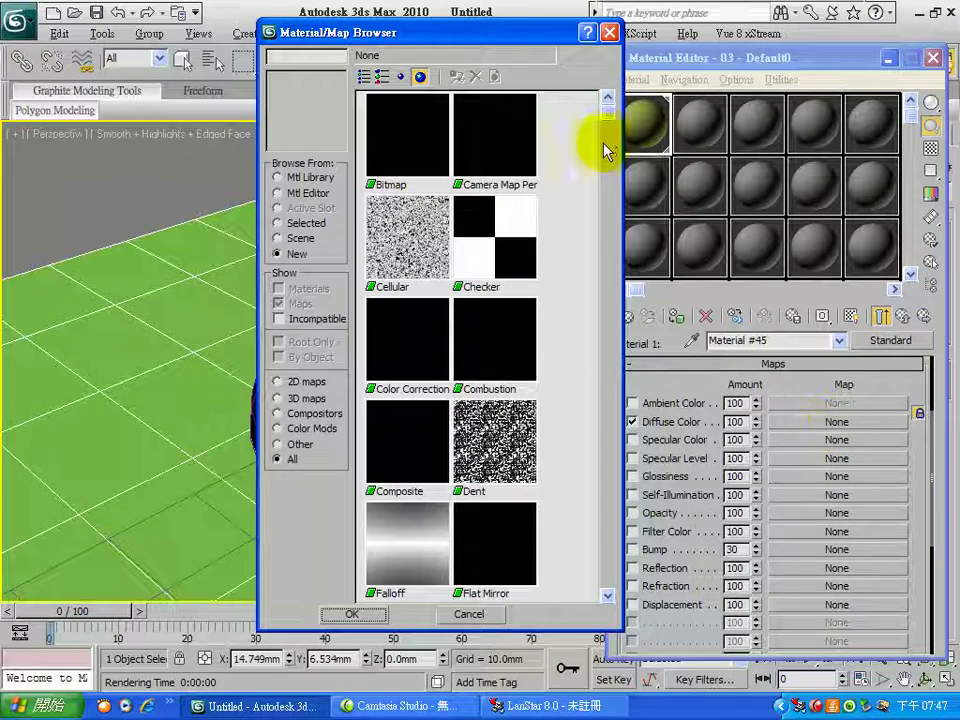
mouse_move(609, 112)
mouse_down()
mouse_move(608, 311)
mouse_move(602, 121)
mouse_up()
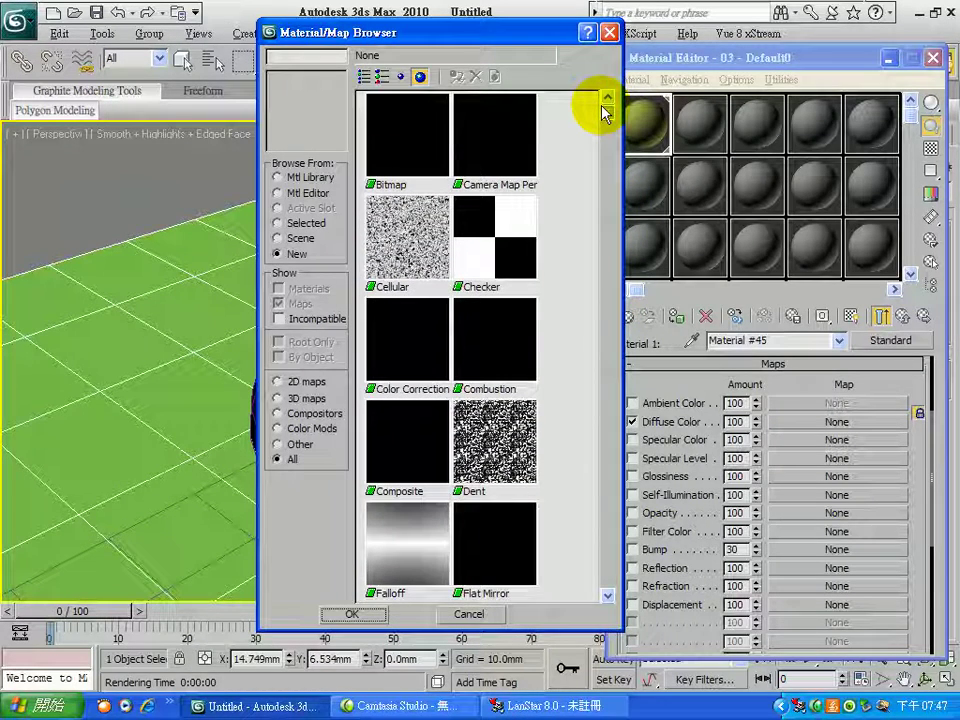
click(420, 152)
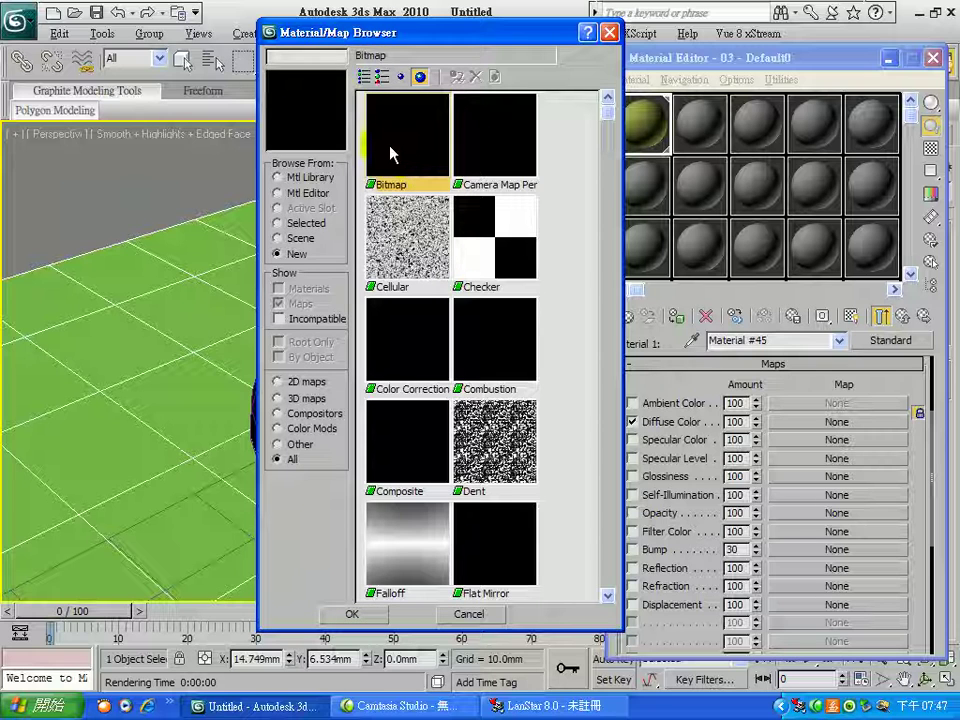
double_click(397, 160)
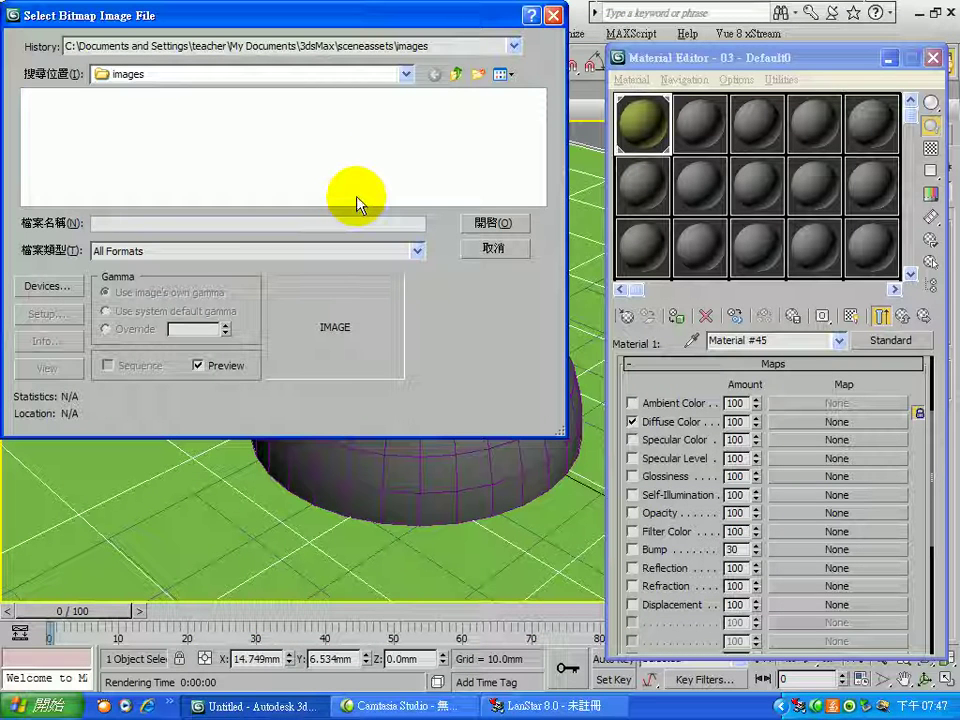
click(482, 251)
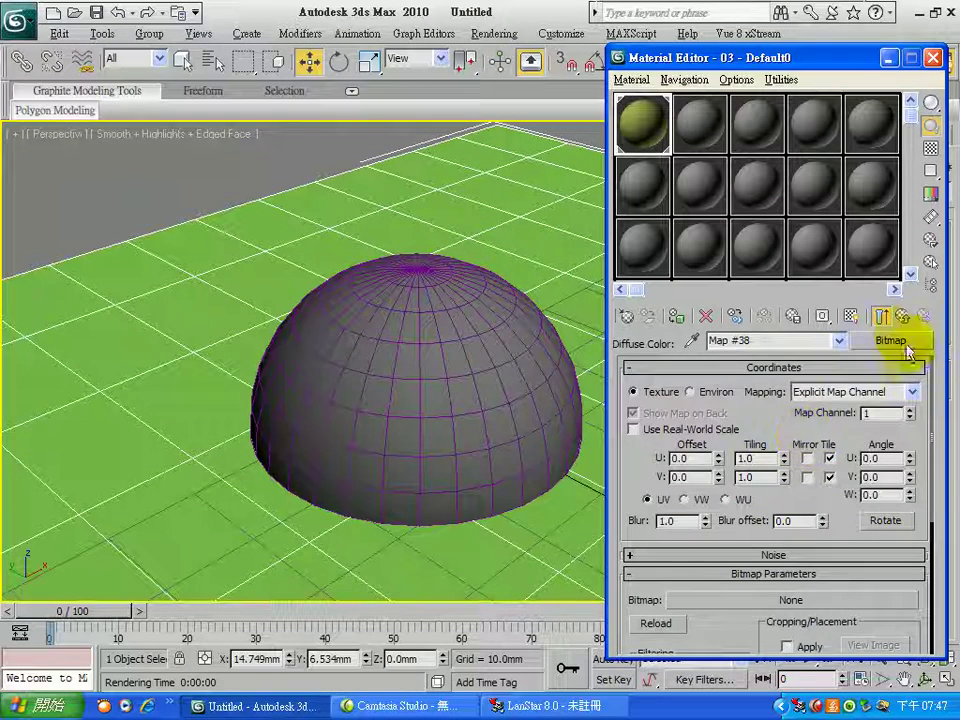
click(902, 316)
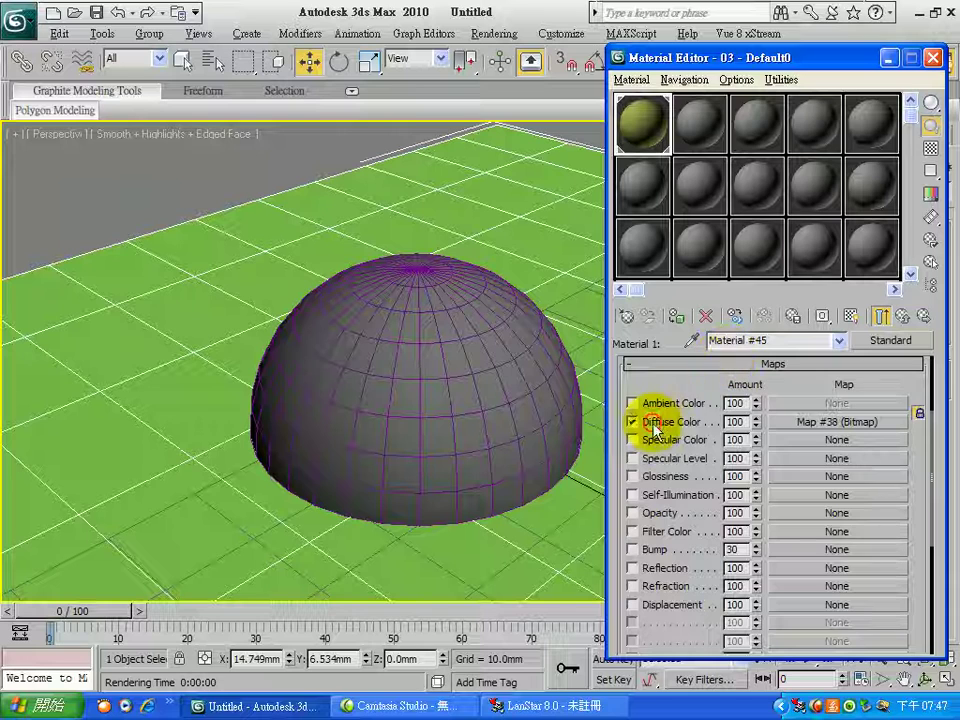
Step: Set Material 1's diffuse color to a saturated magenta and return to the Blend's parameters
click(669, 366)
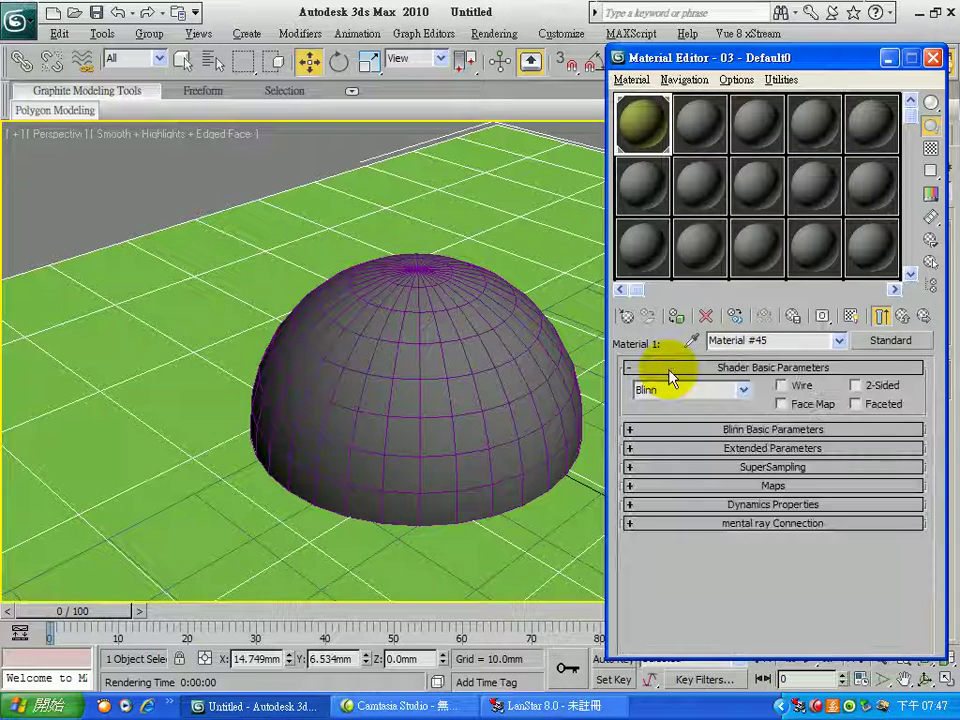
click(878, 318)
click(760, 397)
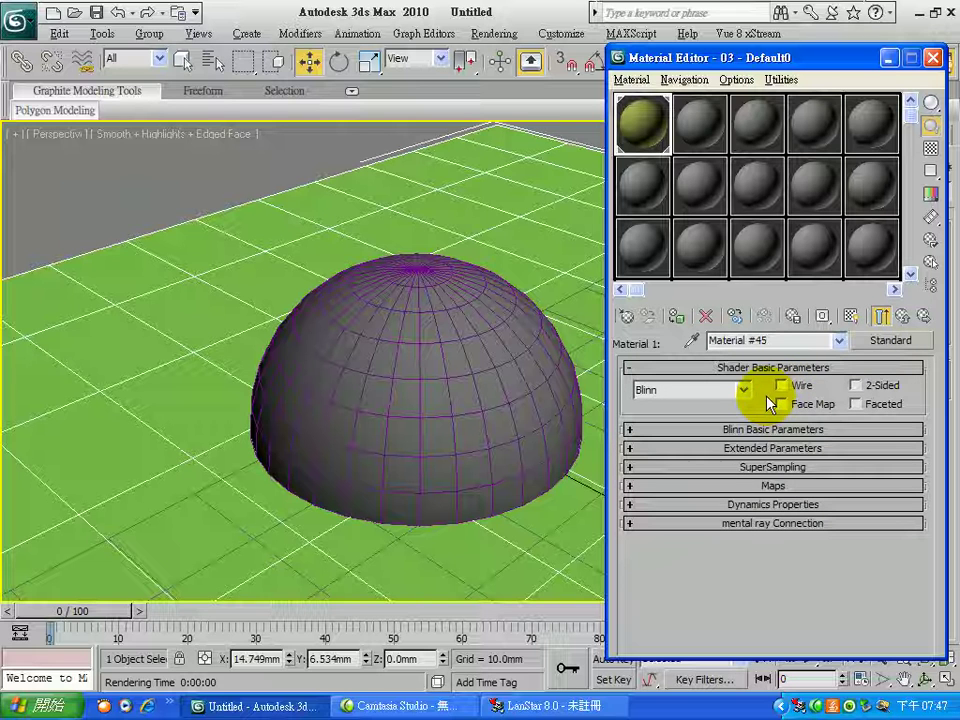
click(636, 368)
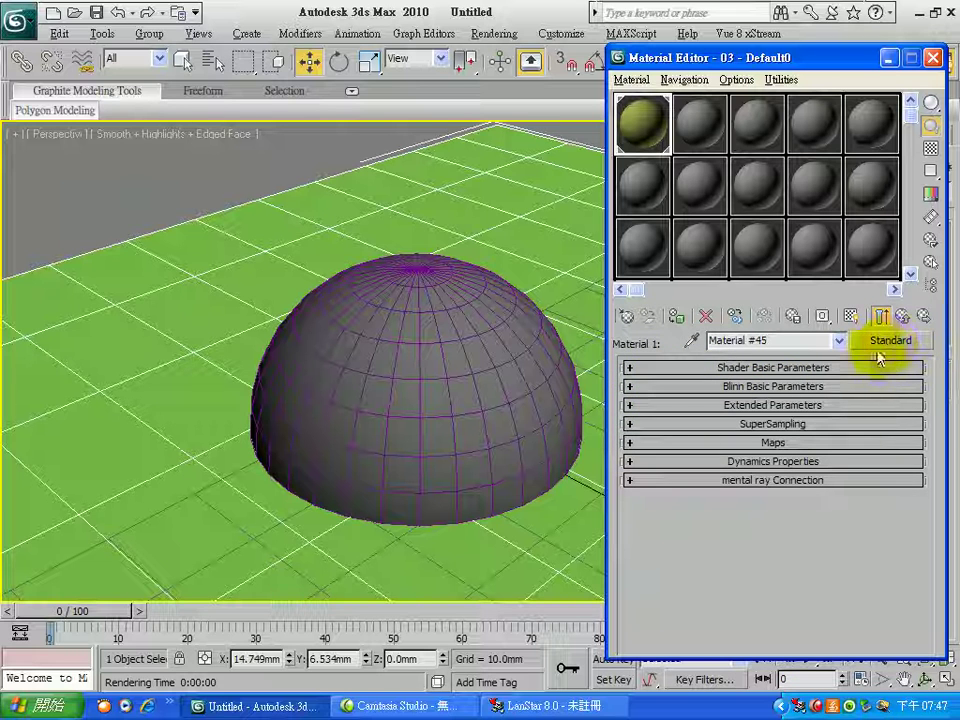
click(654, 386)
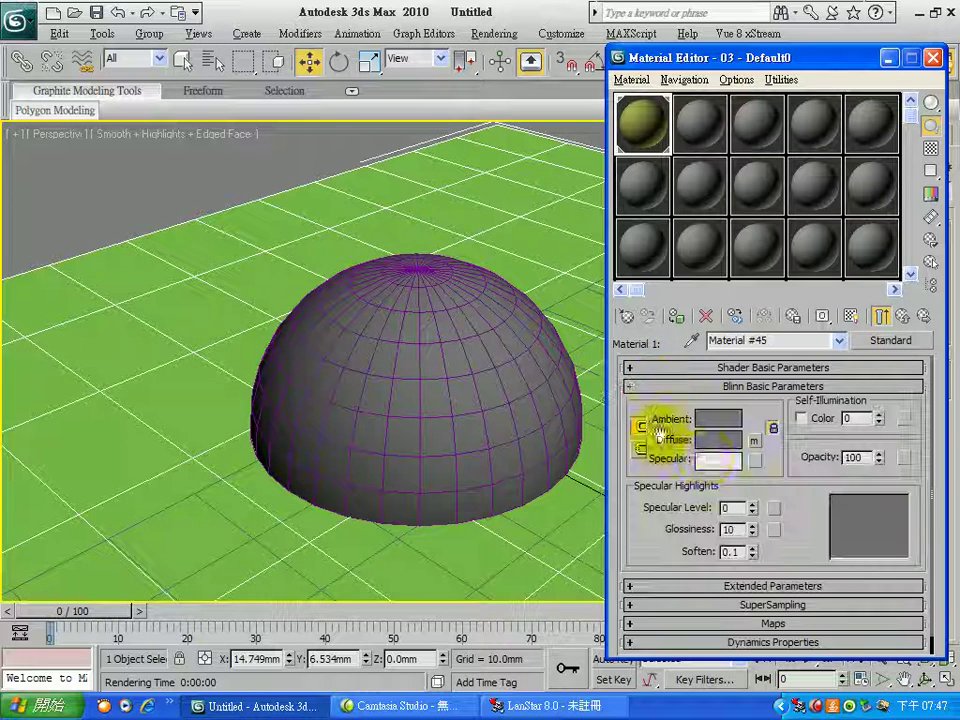
click(718, 440)
drag(467, 234, 465, 229)
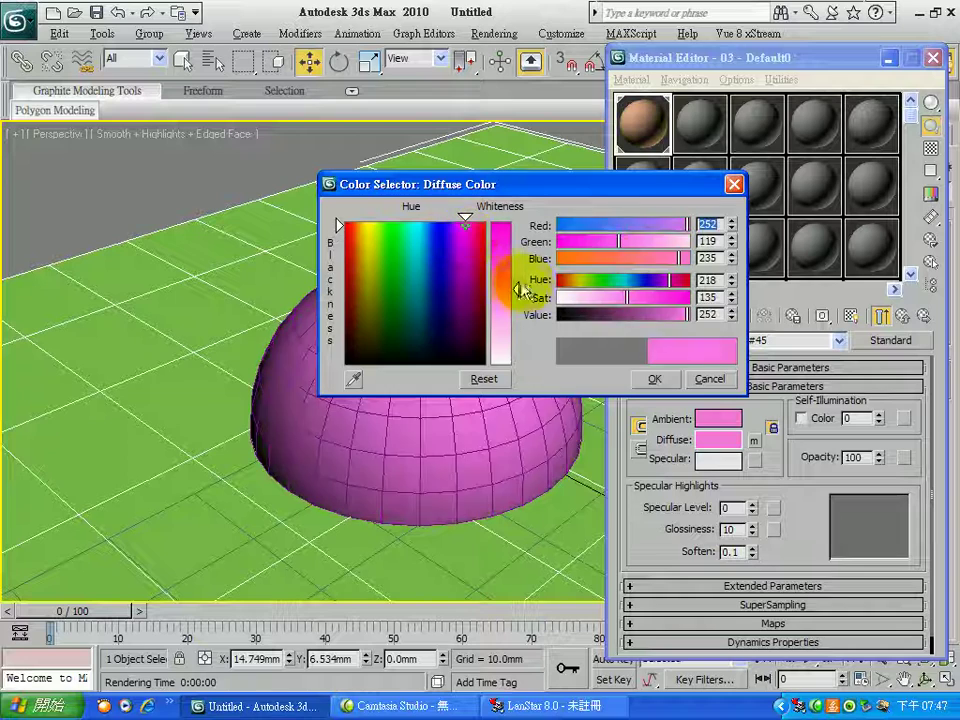
drag(508, 321, 520, 223)
click(653, 380)
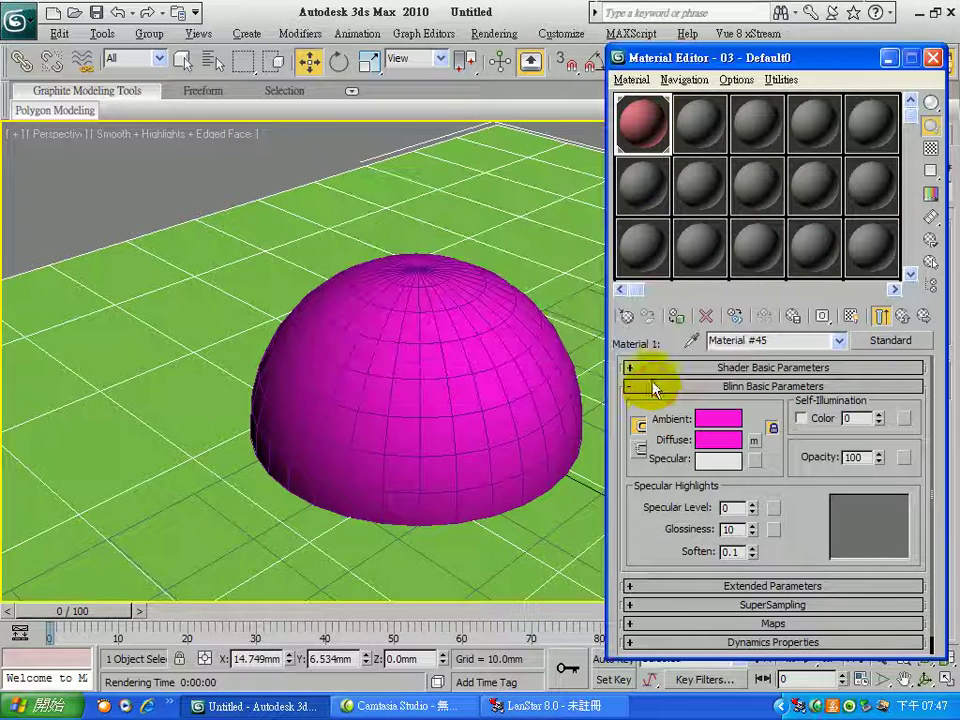
click(904, 317)
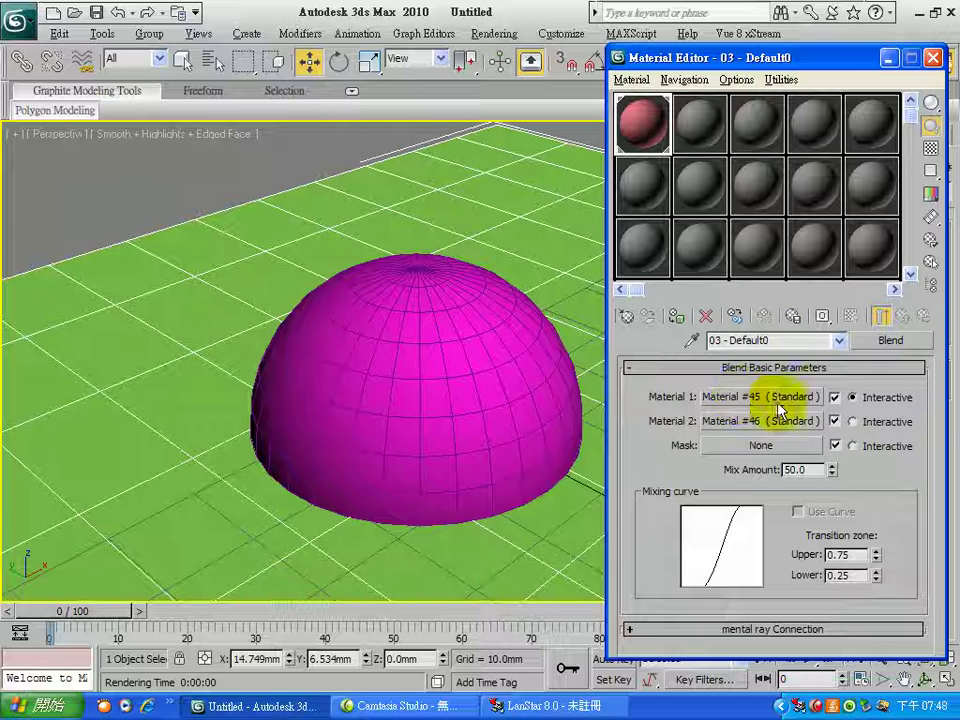
Step: Replace the material in the first sample slot with a new Blend material, discarding the old one
click(636, 128)
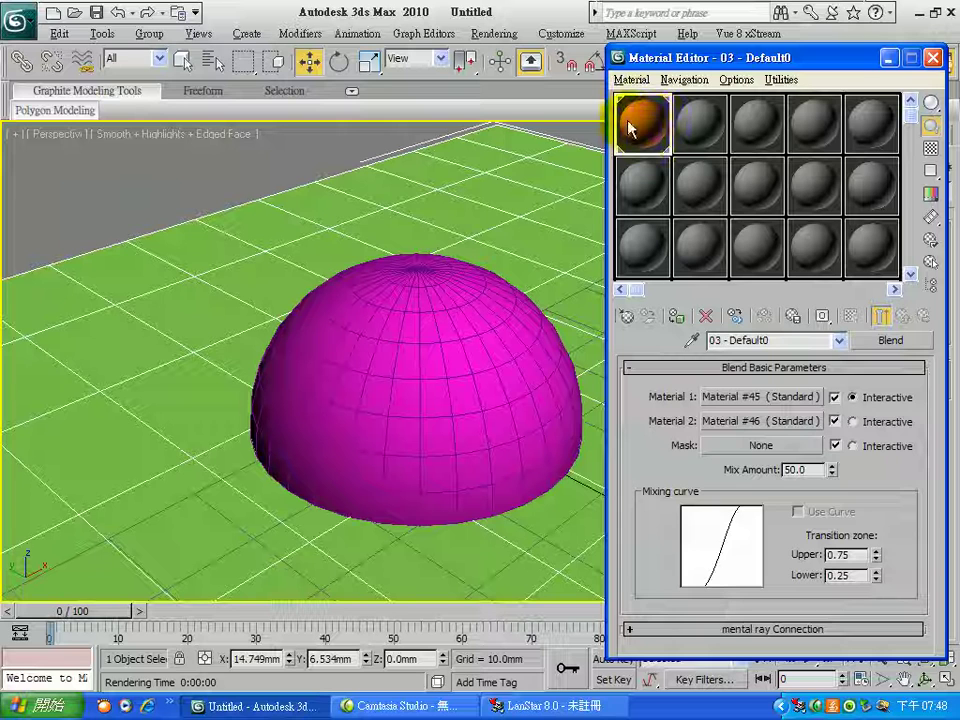
click(886, 342)
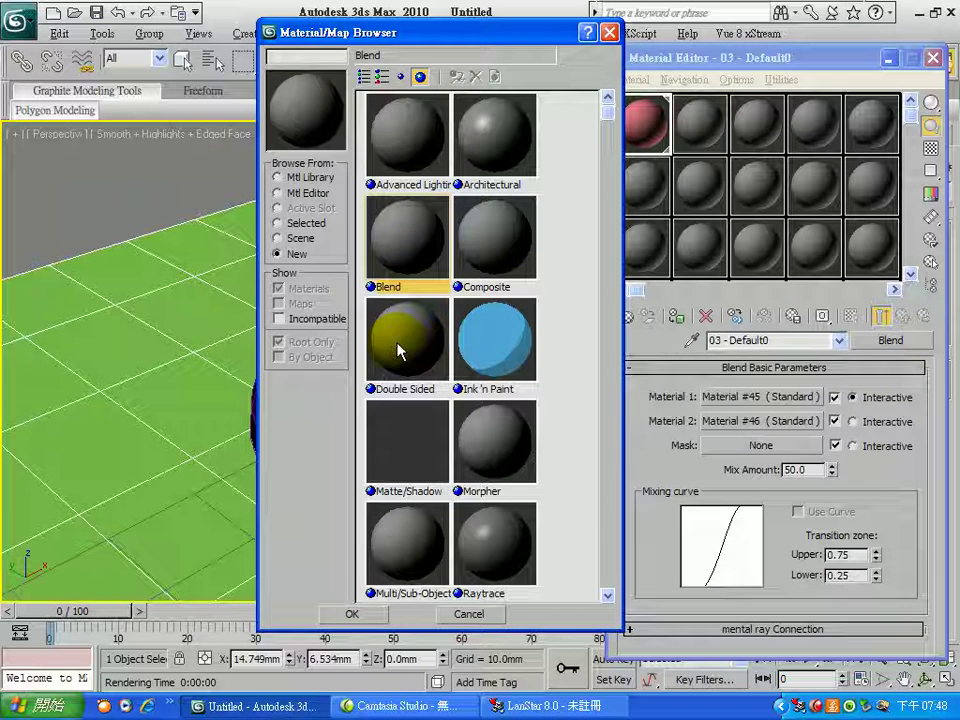
click(368, 620)
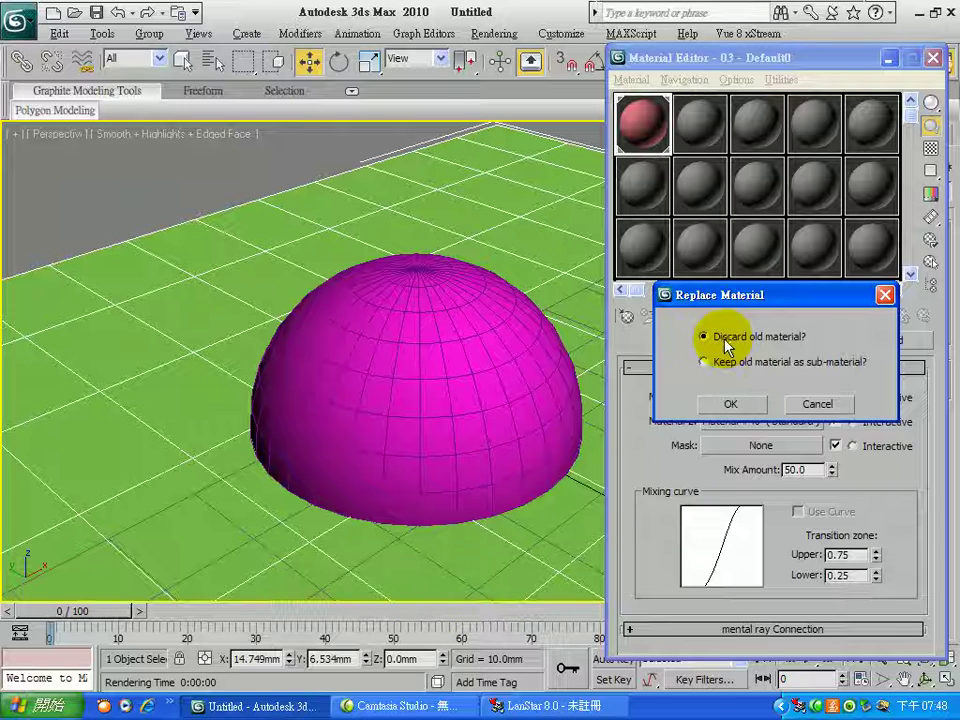
click(752, 402)
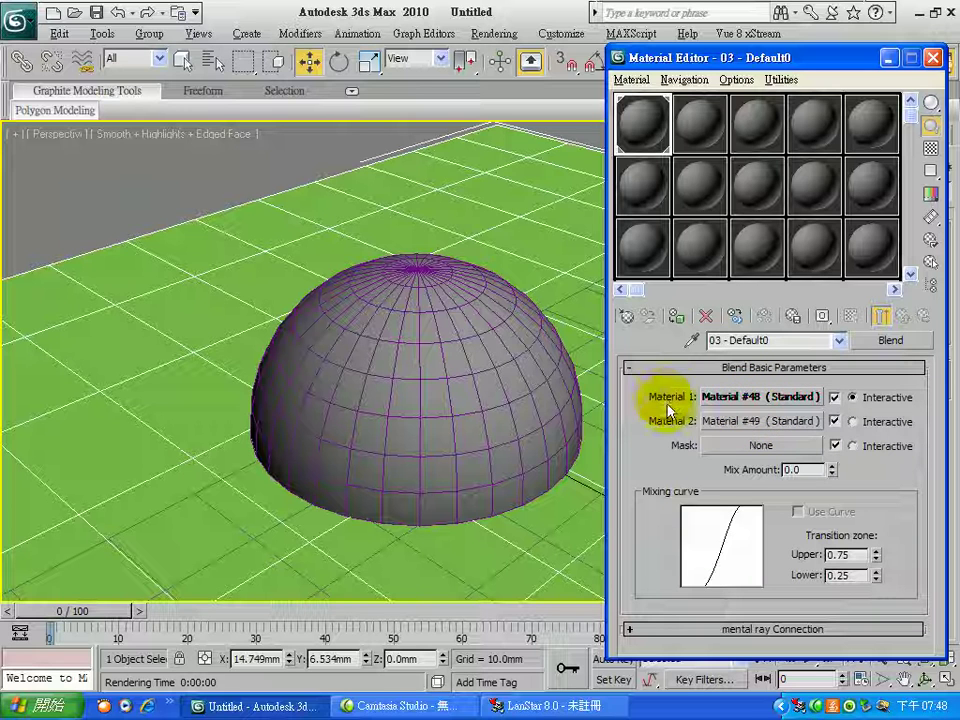
Step: Give the new Blend's Material 1 a light magenta diffuse color and a specular level of about 55, and return to the Blend's parameters
click(733, 401)
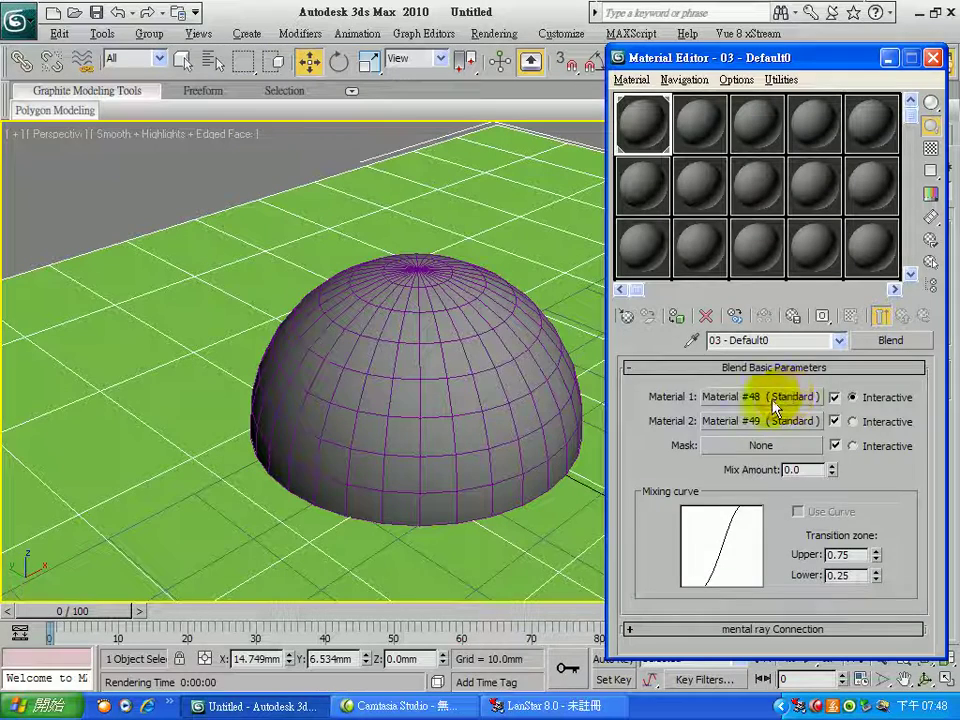
click(775, 398)
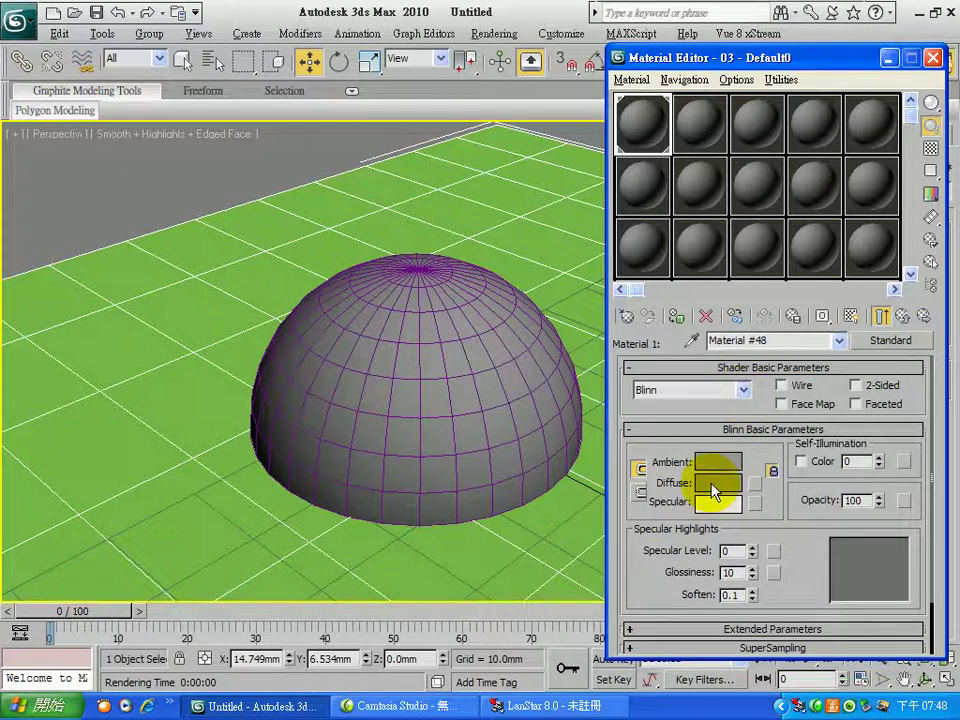
click(716, 484)
drag(461, 274, 462, 257)
drag(516, 300, 516, 276)
click(655, 379)
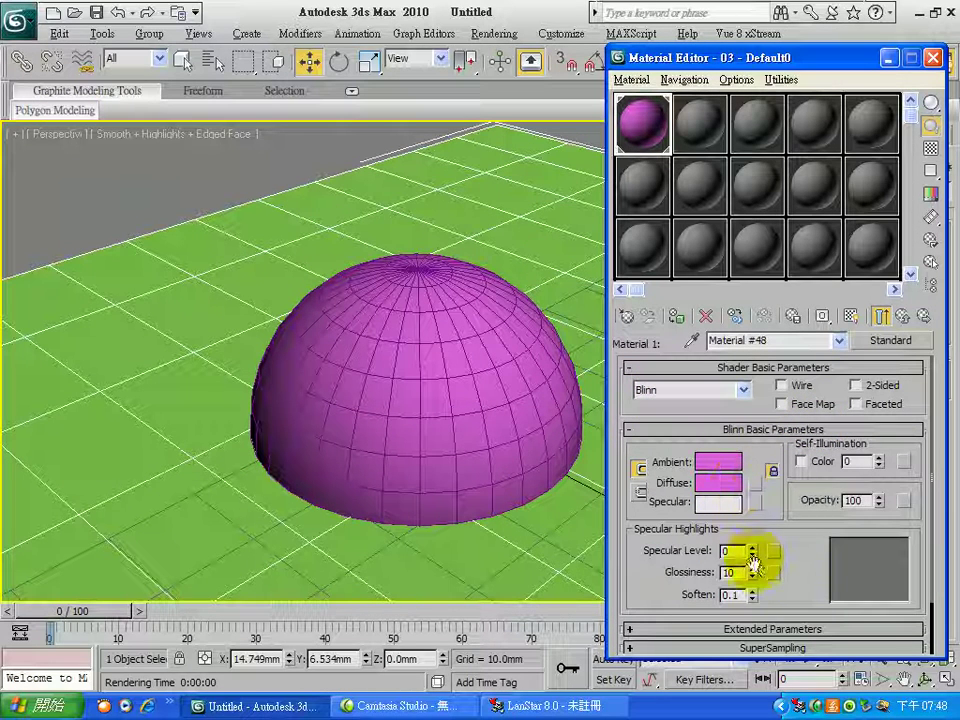
drag(752, 553, 754, 497)
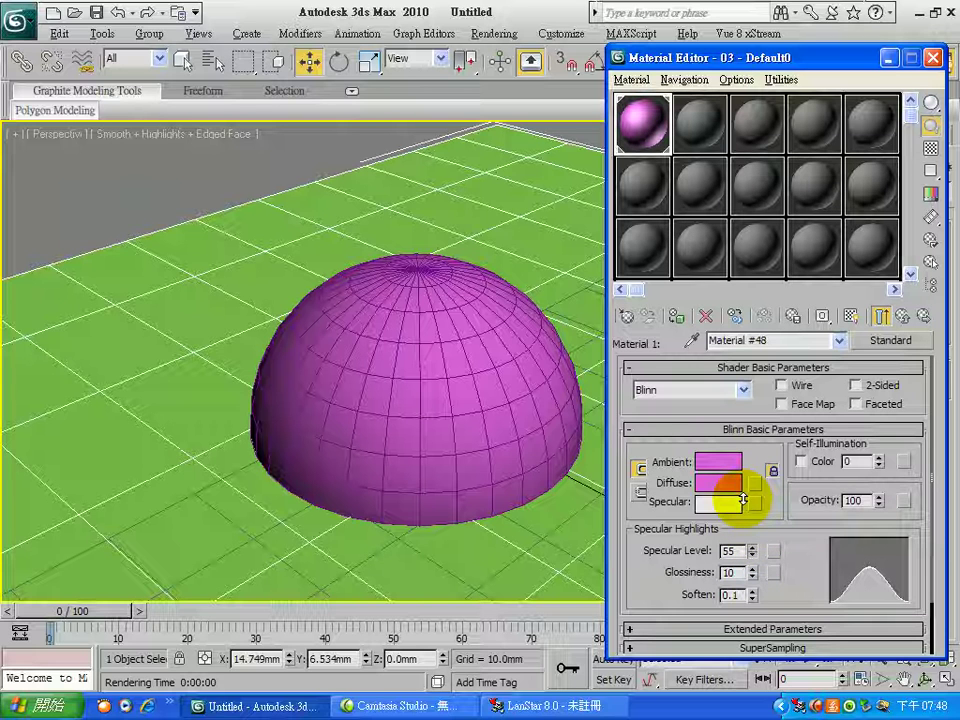
click(905, 316)
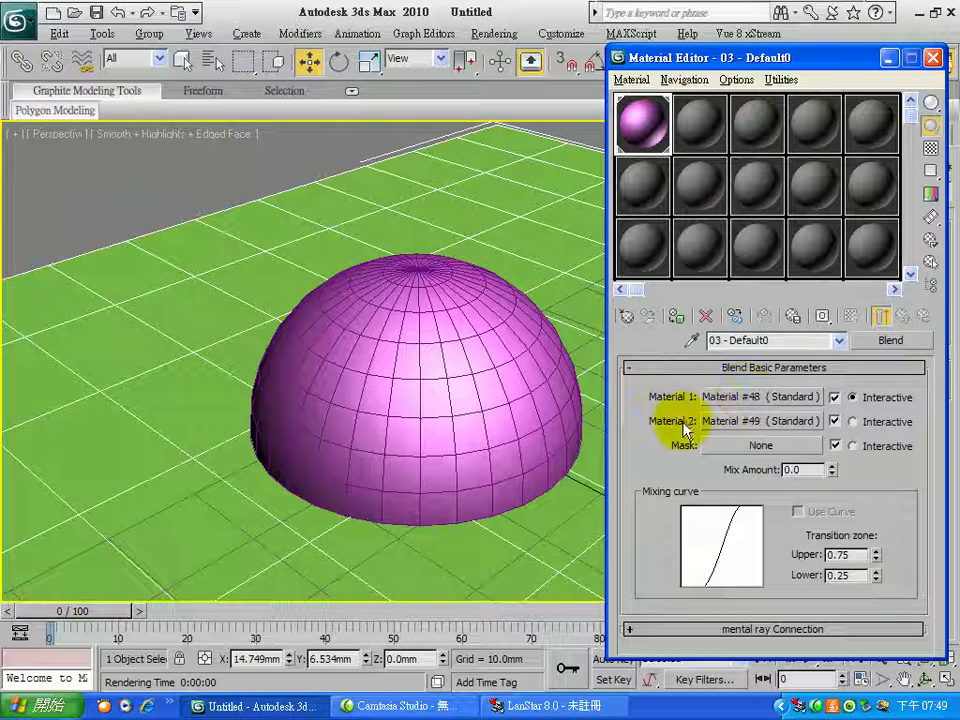
Step: Give the Blend's Material 2 a cyan diffuse color (RGB 45, 208, 237), specular level 56 and glossiness 17, and return to the Blend's parameters
click(722, 421)
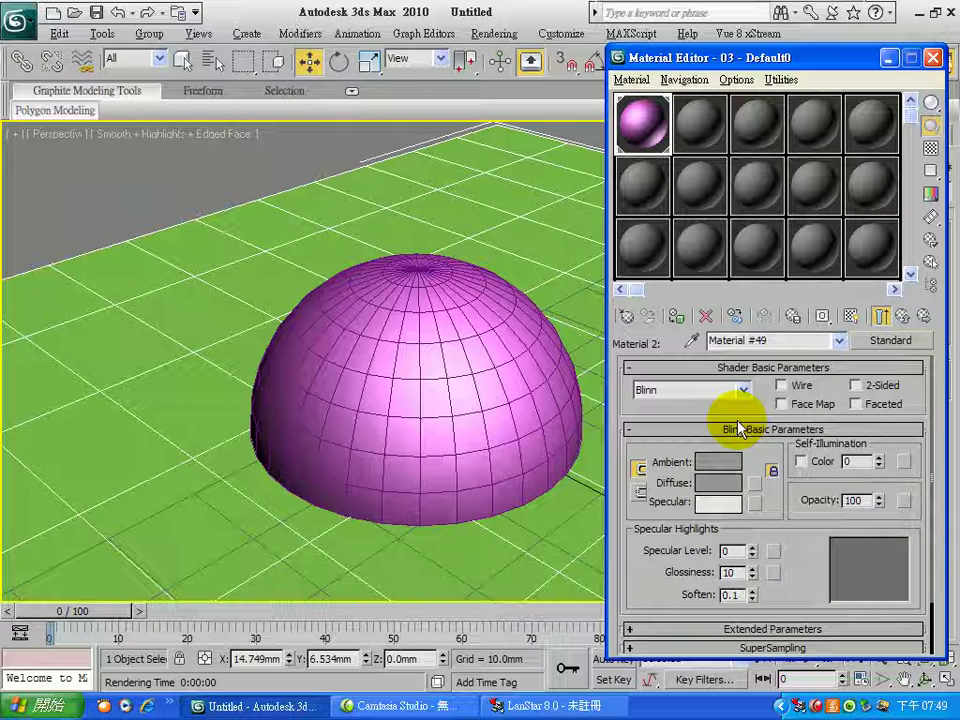
click(718, 482)
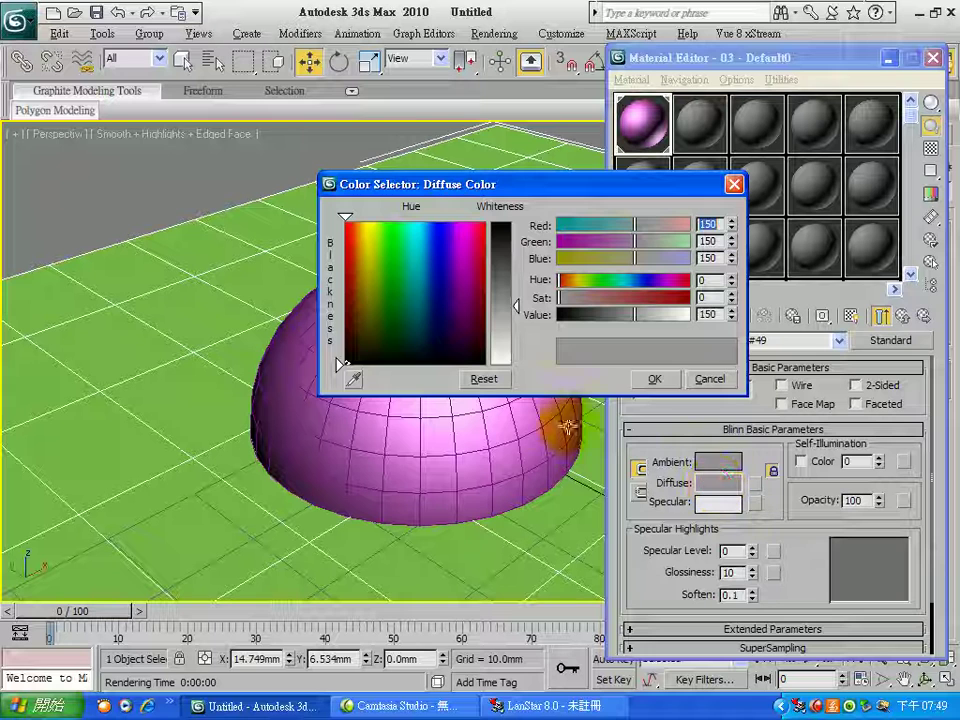
mouse_move(431, 326)
mouse_down()
mouse_move(416, 272)
mouse_move(422, 224)
mouse_move(392, 214)
mouse_move(396, 232)
mouse_move(419, 234)
mouse_up()
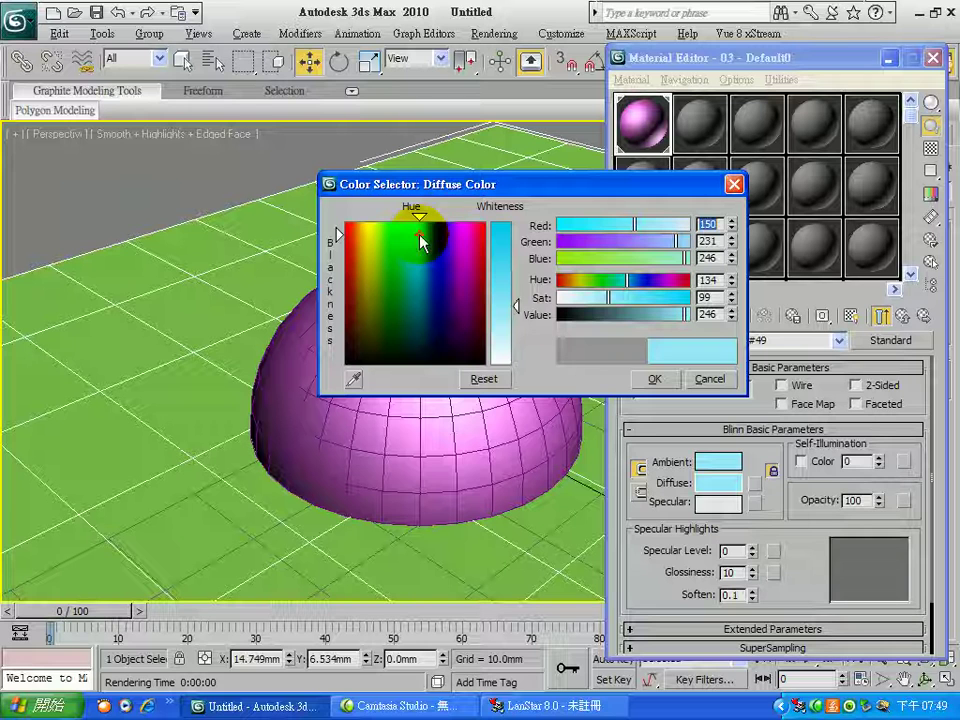
drag(516, 307, 512, 246)
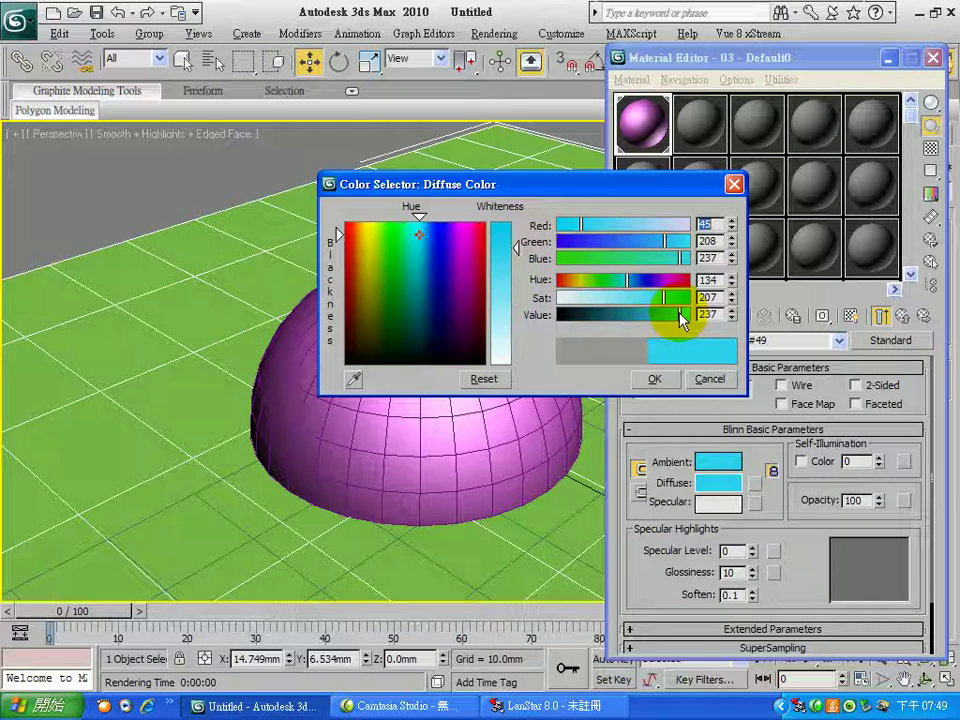
click(660, 379)
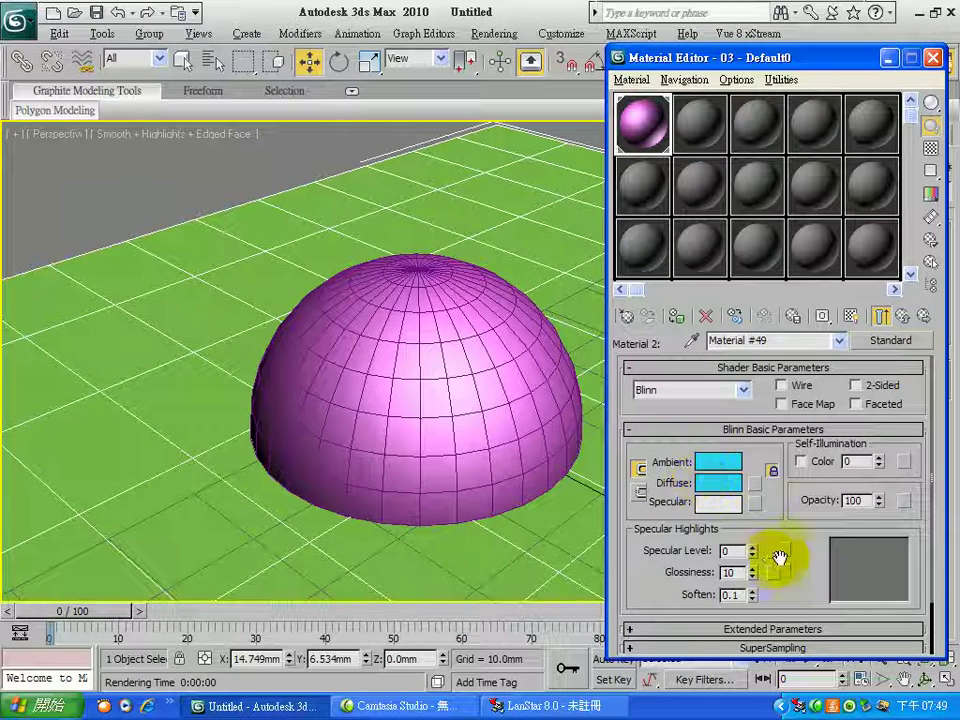
drag(753, 553, 771, 568)
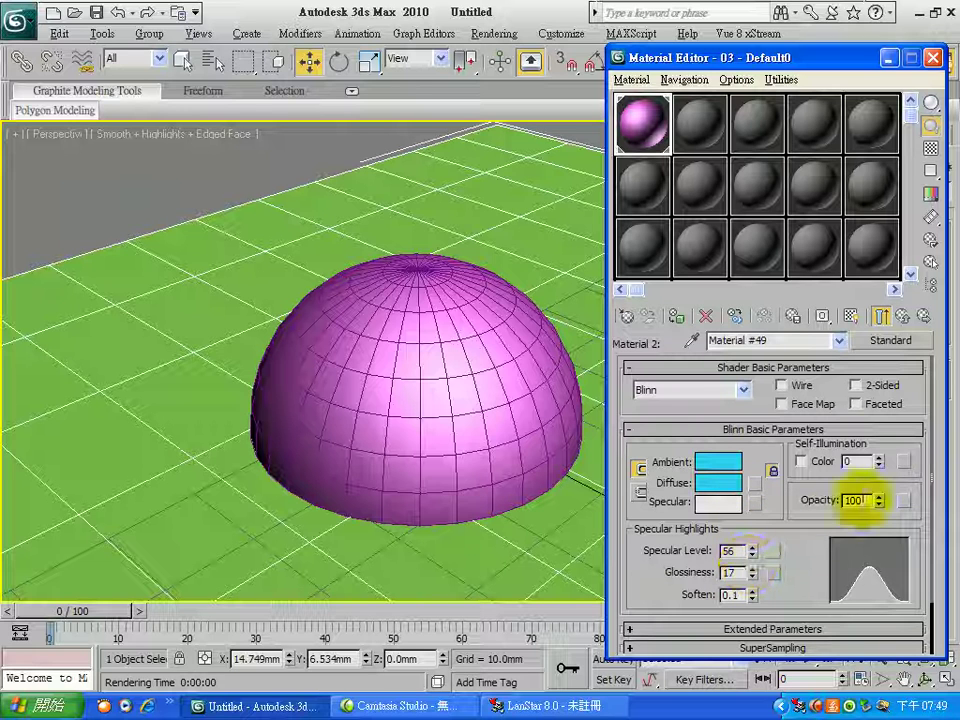
click(904, 319)
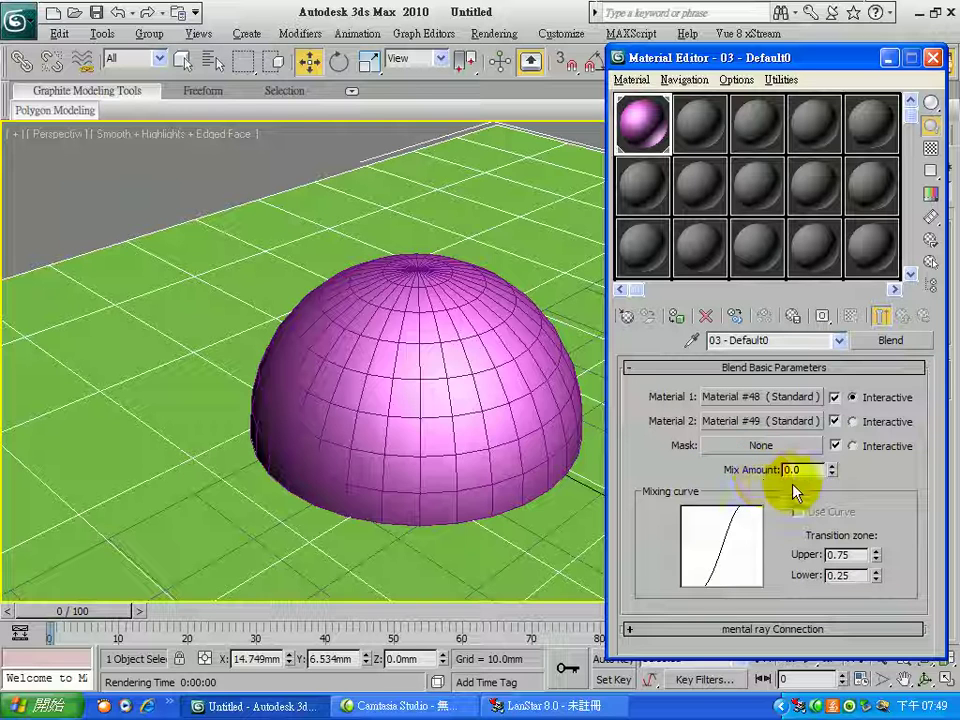
Step: Set the Blend's Mix Amount to 50, render the perspective view to check the sphere's color, and close the render
drag(810, 469, 781, 471)
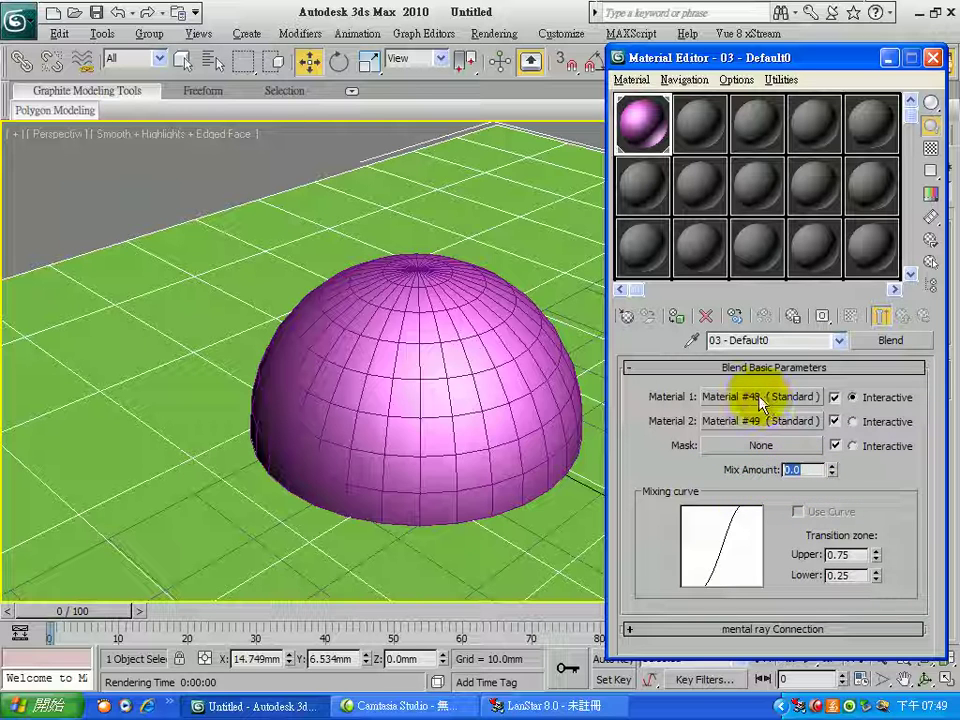
drag(808, 471, 770, 476)
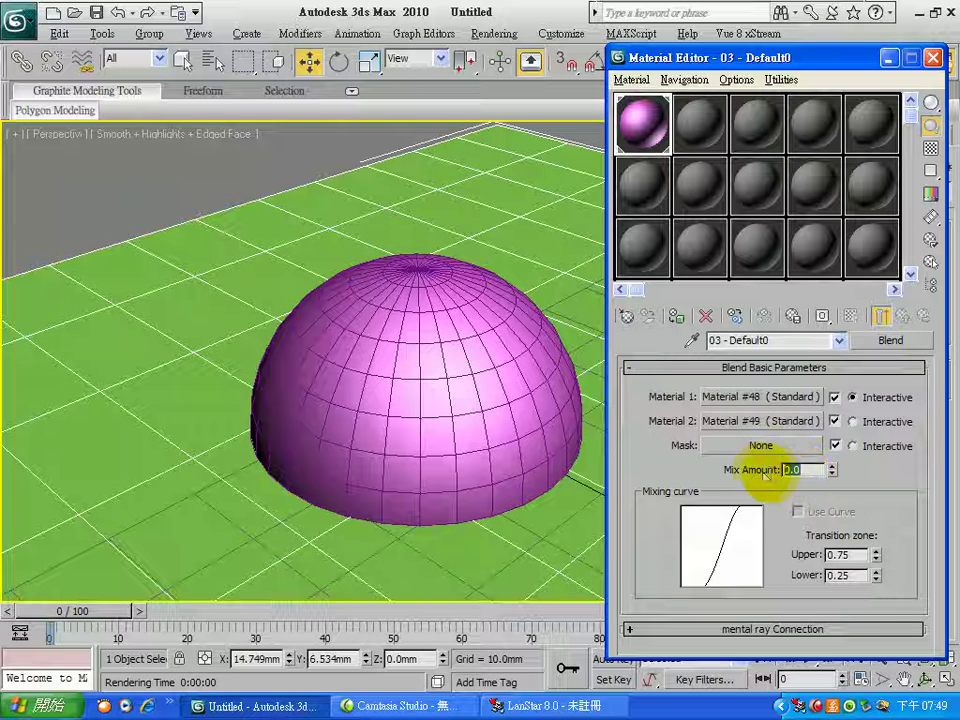
text(50)
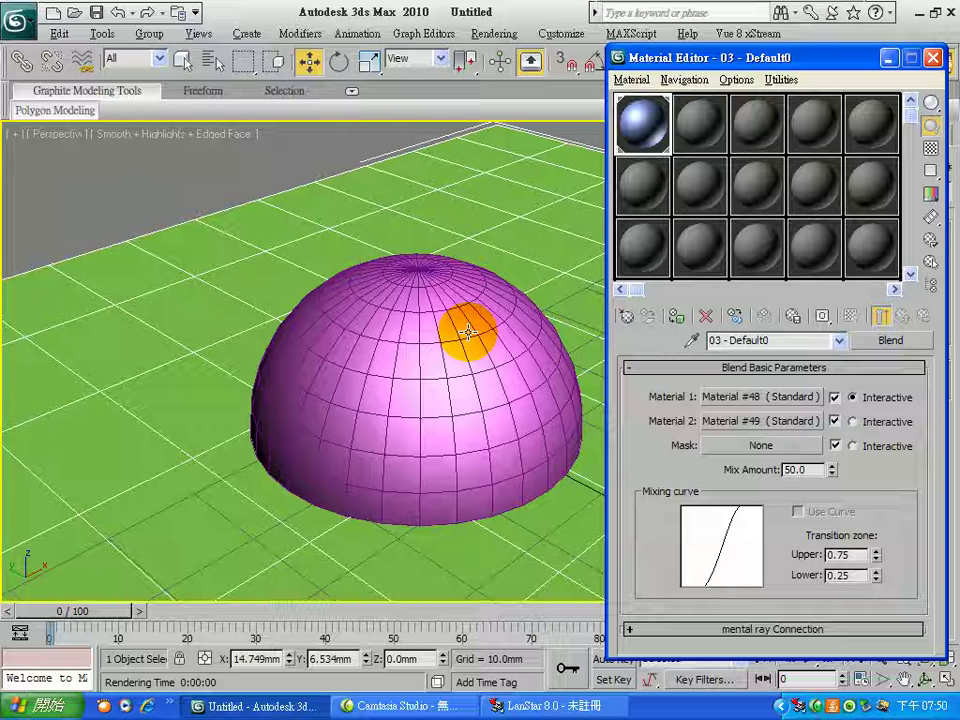
key(shift+q)
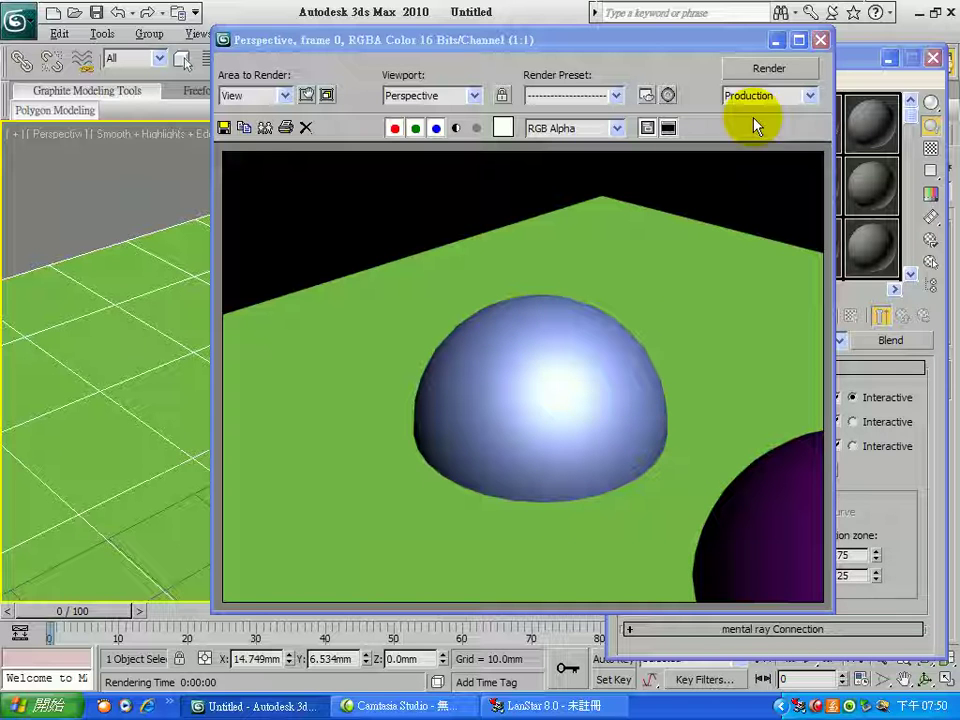
click(821, 41)
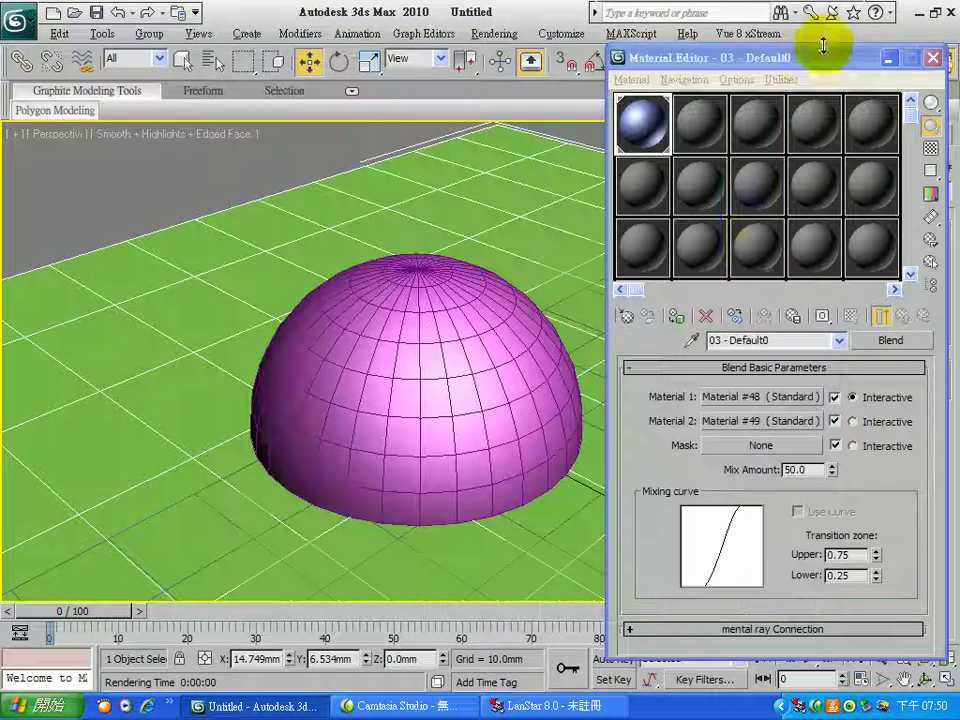
Step: Raise the Blend's Mix Amount to 80, render the perspective view again, and close the render
double_click(790, 469)
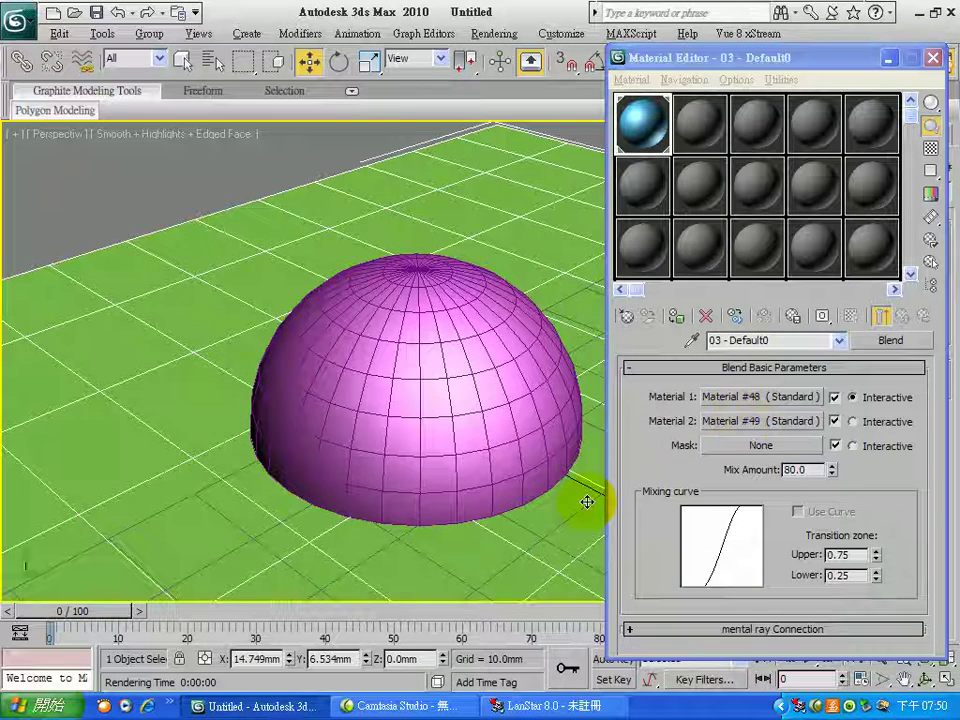
key(shift+q)
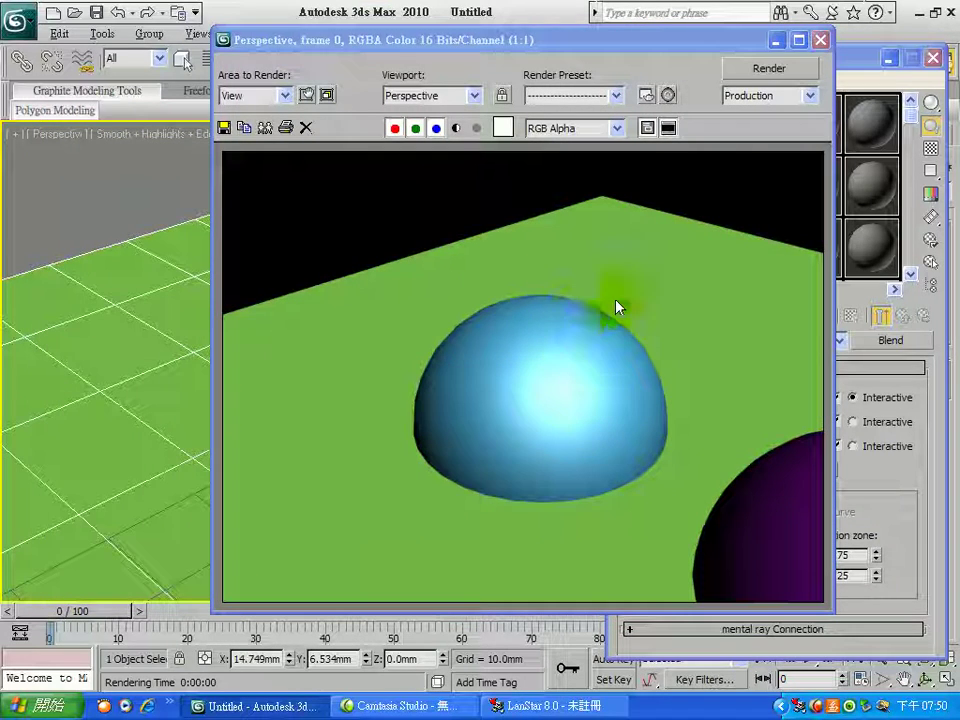
click(820, 40)
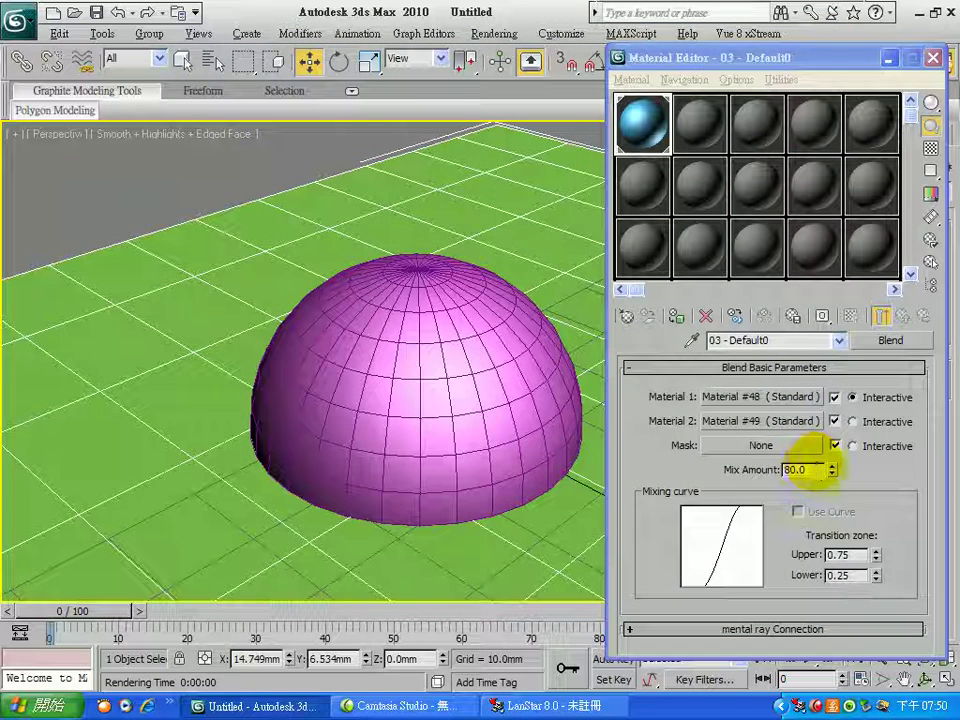
Step: Lower the Blend's Mix Amount to 20, render the perspective view for comparison, and close the render
double_click(798, 469)
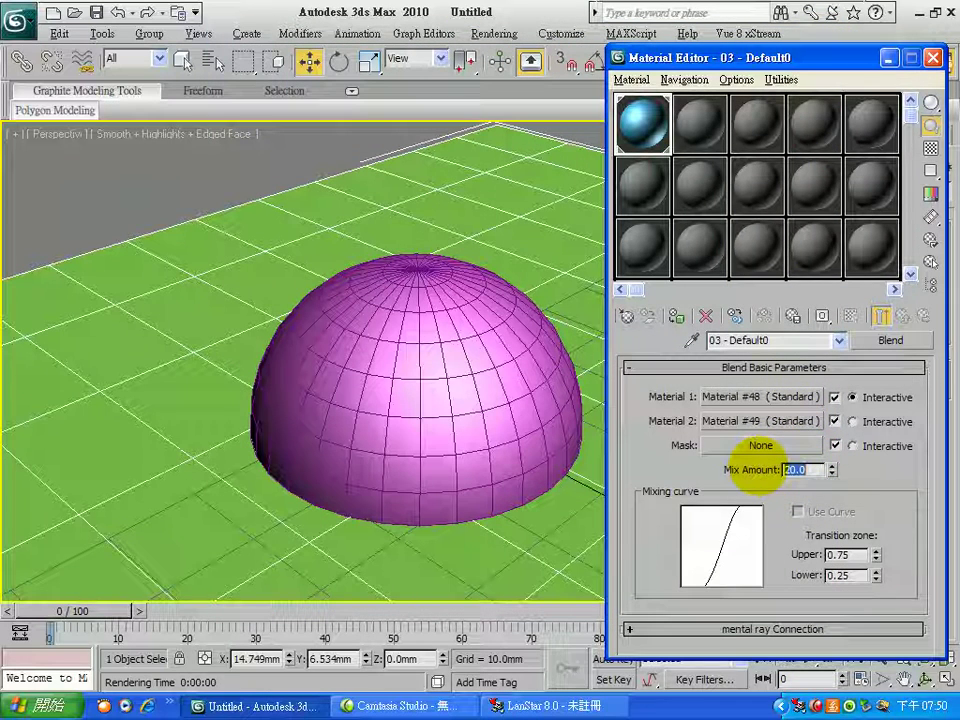
click(580, 306)
key(shift+q)
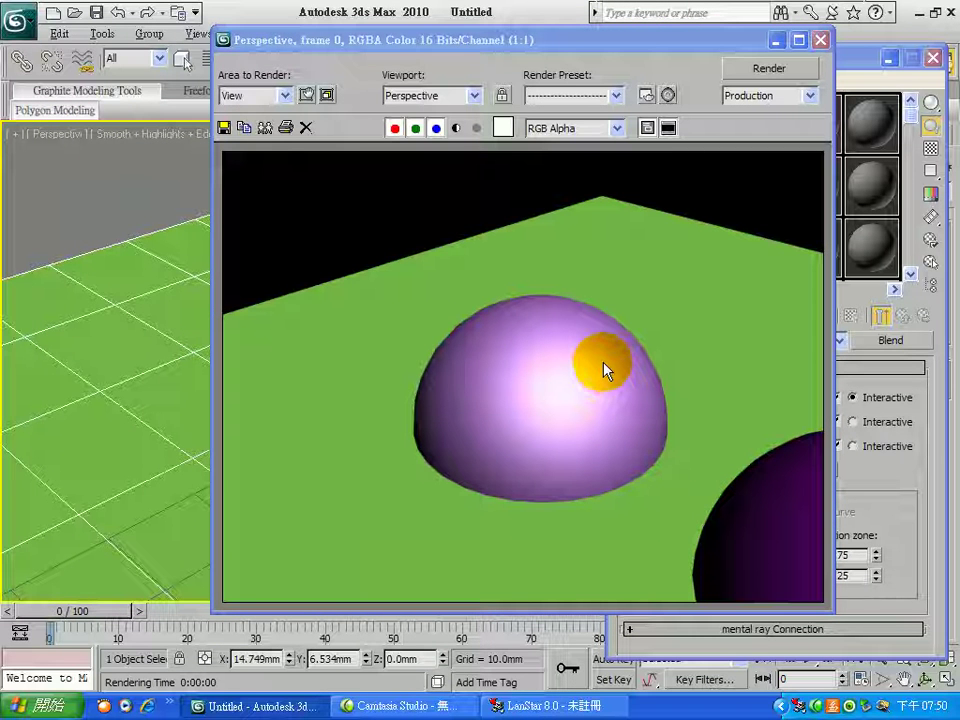
click(820, 39)
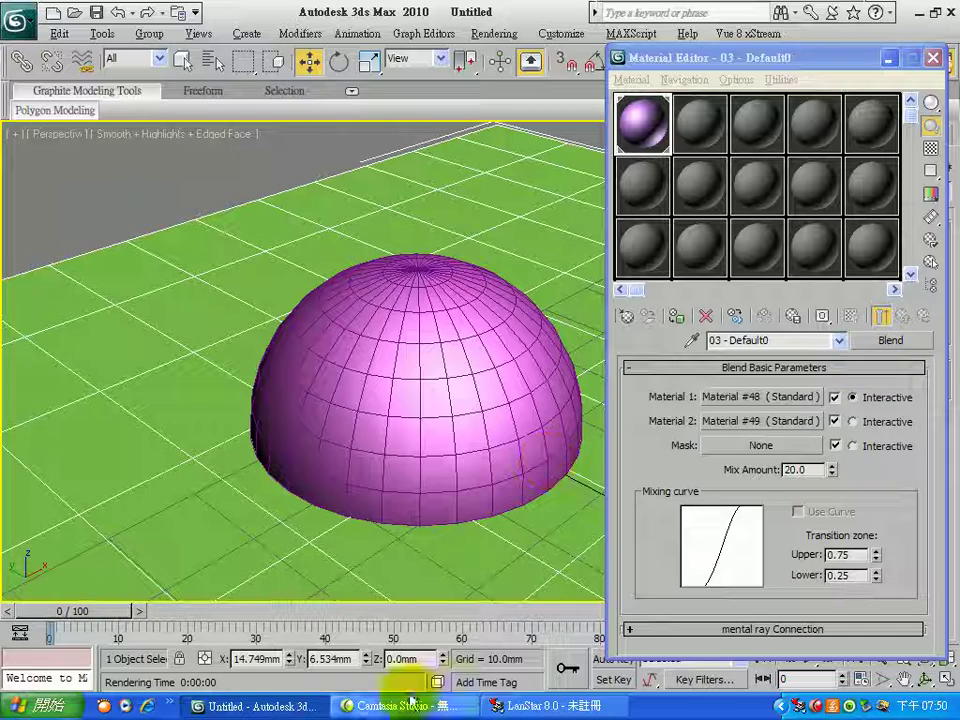
Step: Switch to LanStar 8.0, stop the running classroom session, and return to 3ds Max
click(545, 705)
click(445, 48)
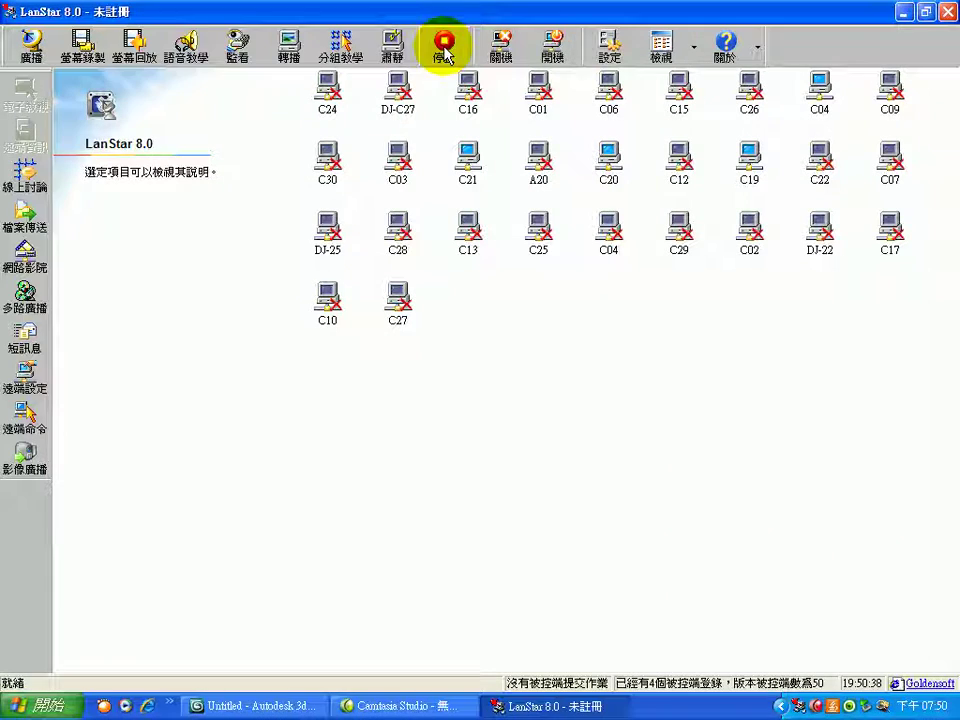
click(905, 13)
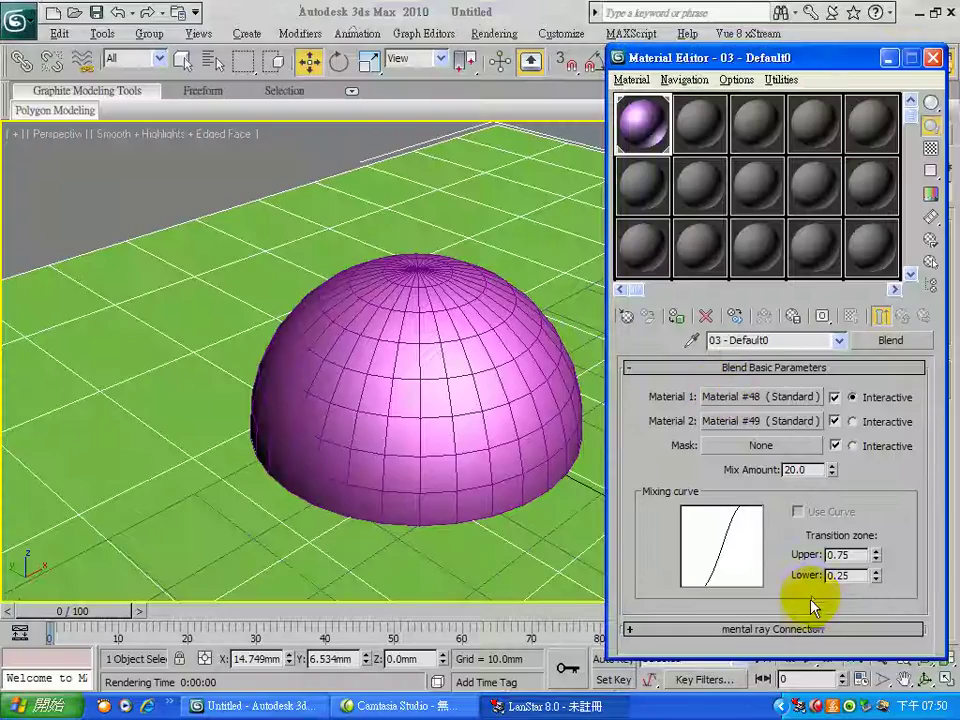
click(819, 706)
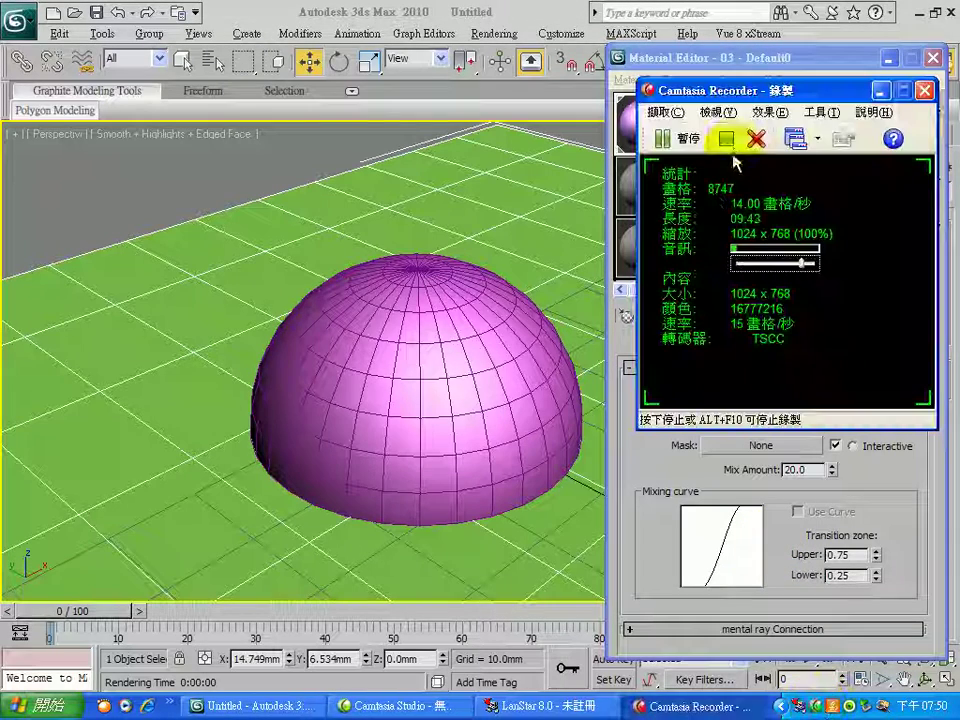